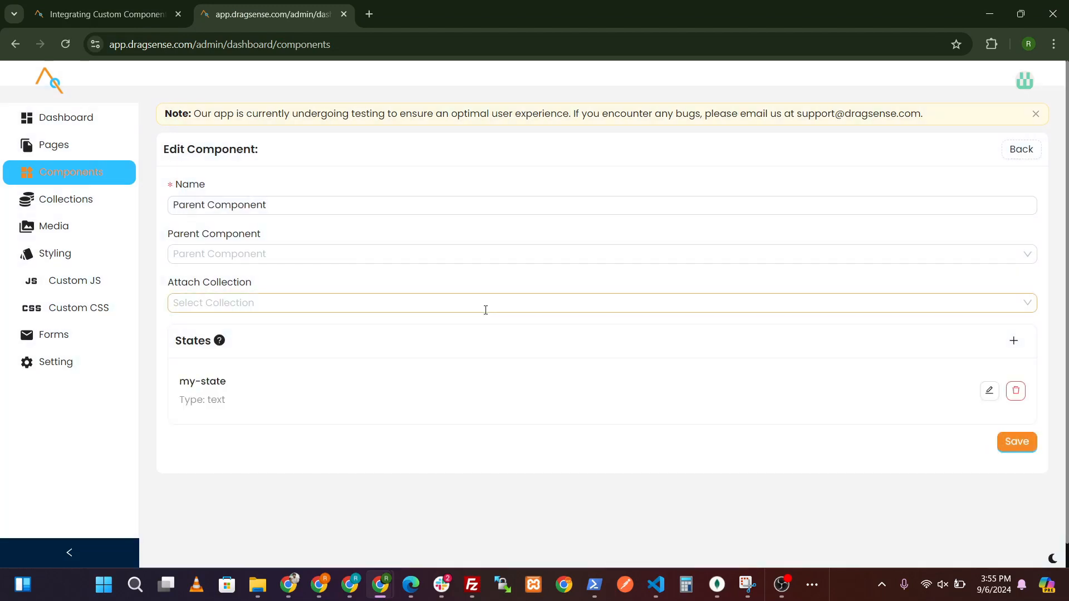
Check the default value of Parent Component's my-state state, leaving it as it is
left_click(995, 399)
scroll(668, 434, "down", 1)
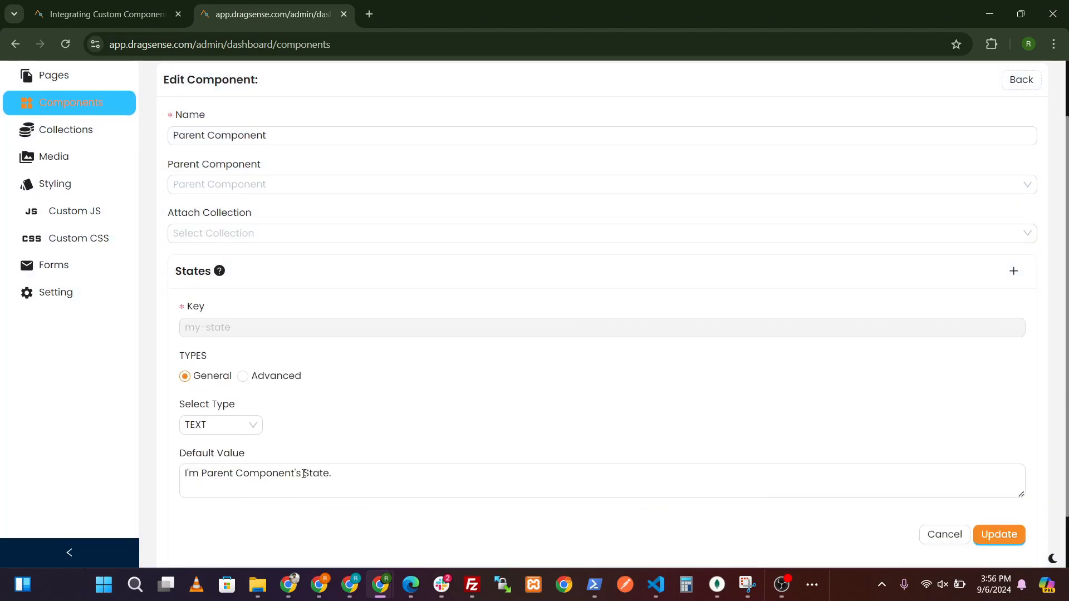
left_click_drag(334, 474, 188, 473)
left_click(944, 535)
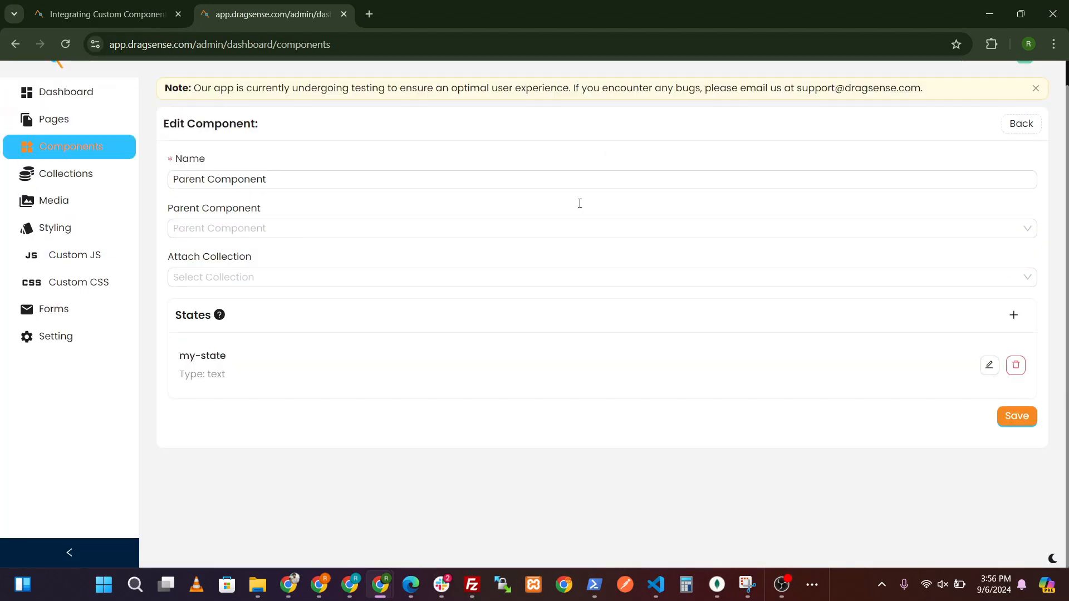
Open Child Component for editing and examine its name, parent component and the default value of its my-state state
left_click(1019, 123)
left_click(971, 213)
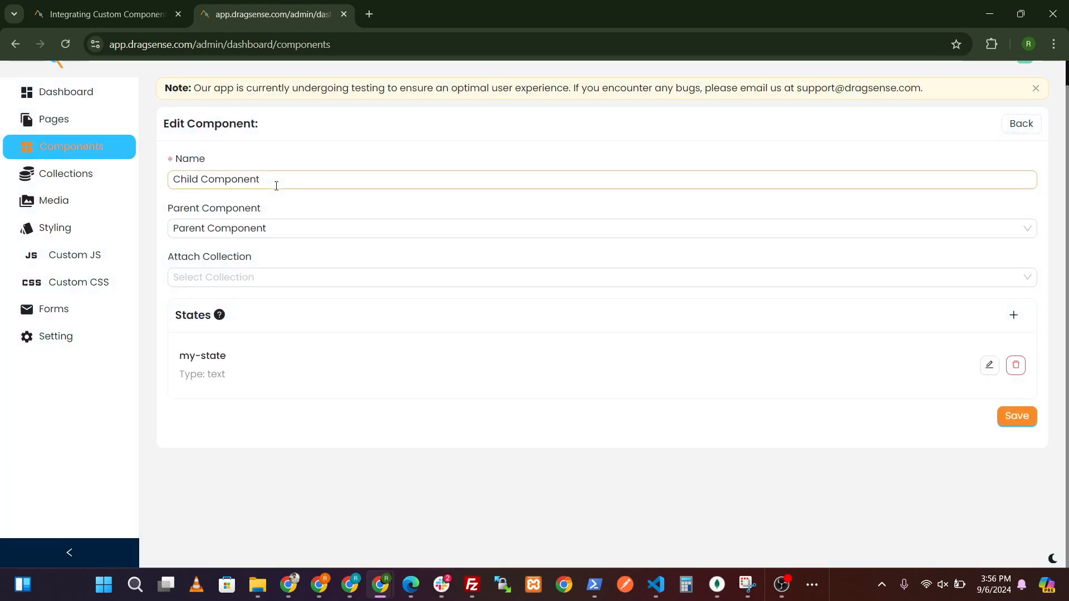
left_click_drag(277, 183, 170, 181)
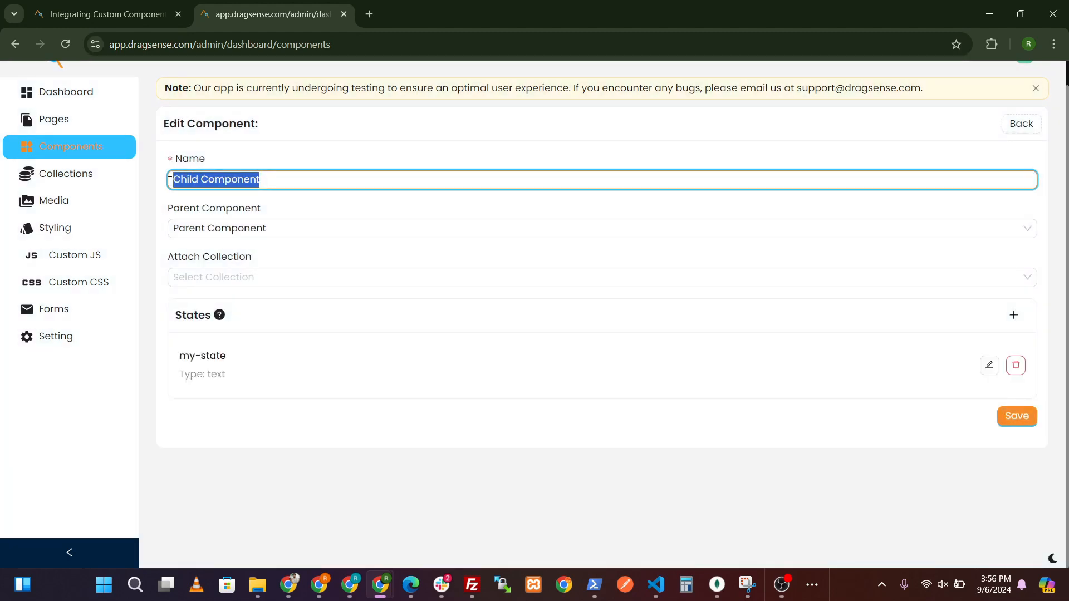
left_click(289, 231)
left_click(286, 272)
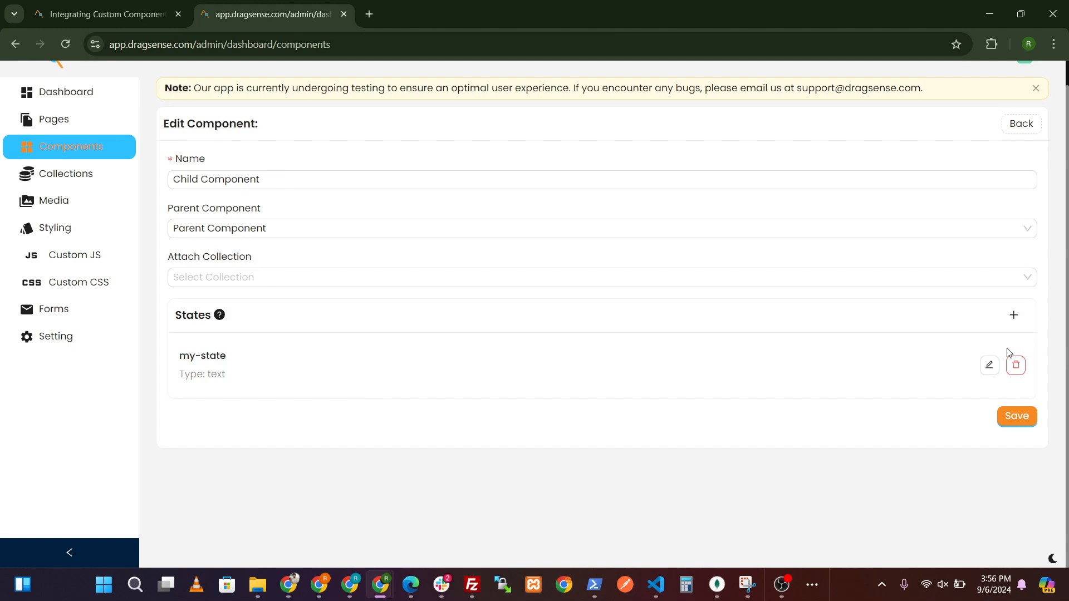
left_click(990, 368)
scroll(668, 398, "down", 2)
left_click_drag(327, 413, 199, 410)
left_click(421, 465)
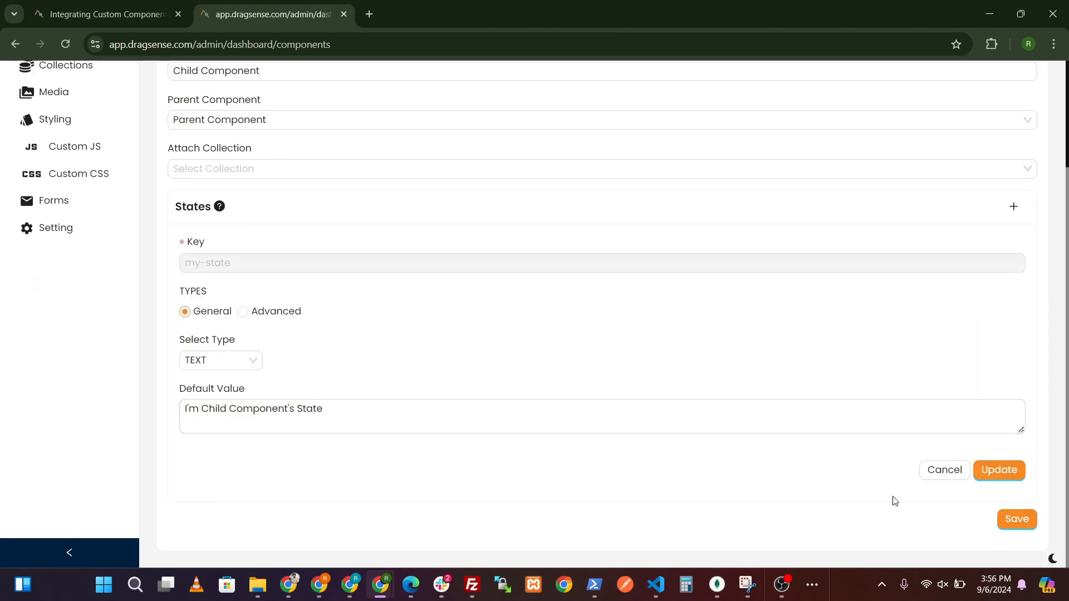
left_click(945, 470)
left_click(1021, 150)
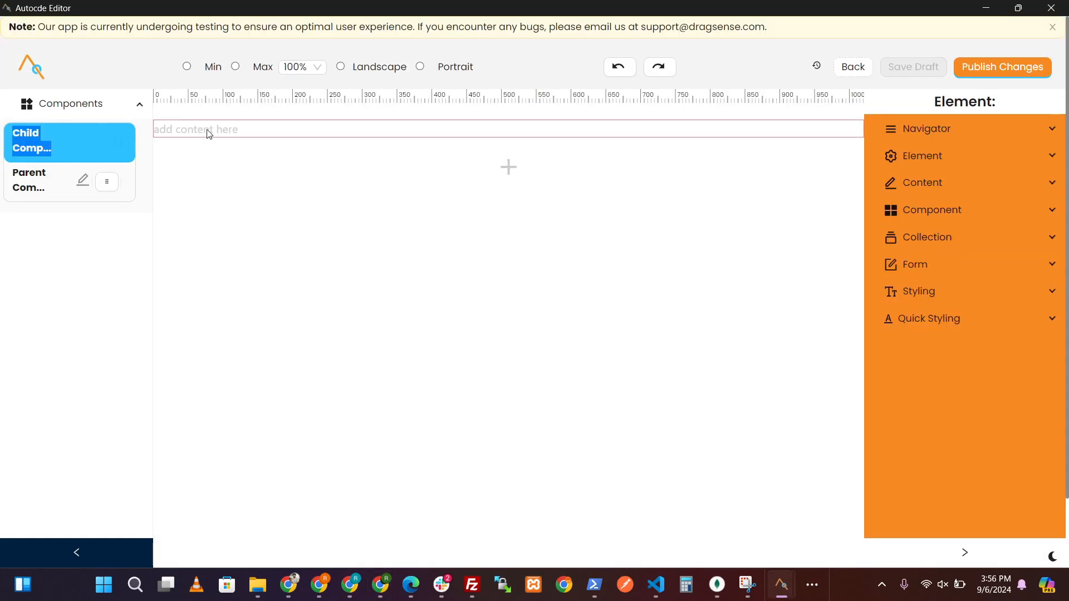
Insert a span text element into the empty Child Component canvas and set its text to "My State:"
left_click(78, 106)
left_click(96, 247)
left_click(79, 146)
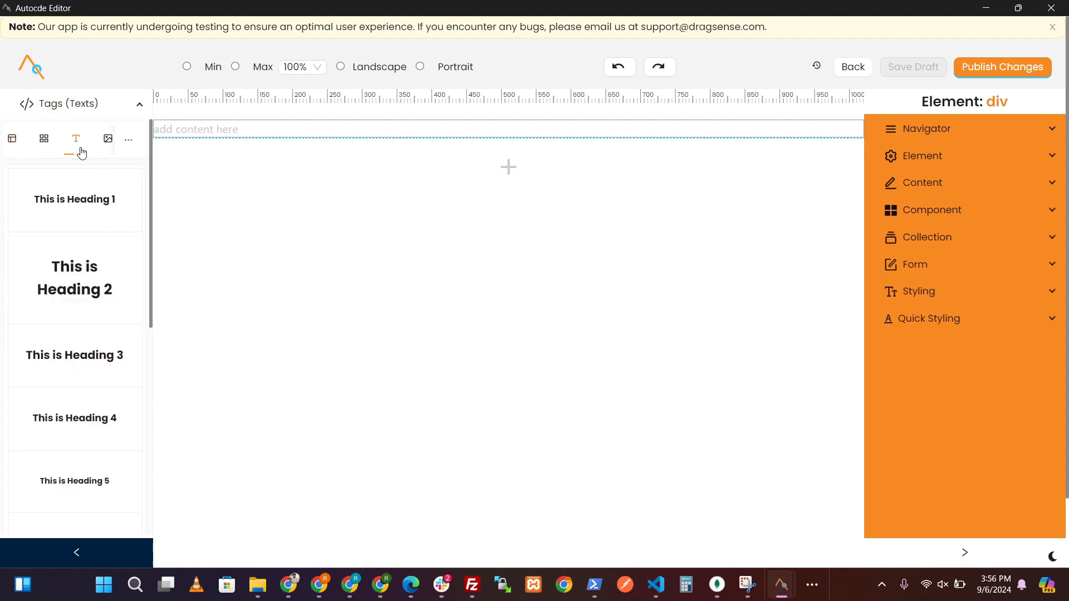
scroll(74, 334, "down", 10)
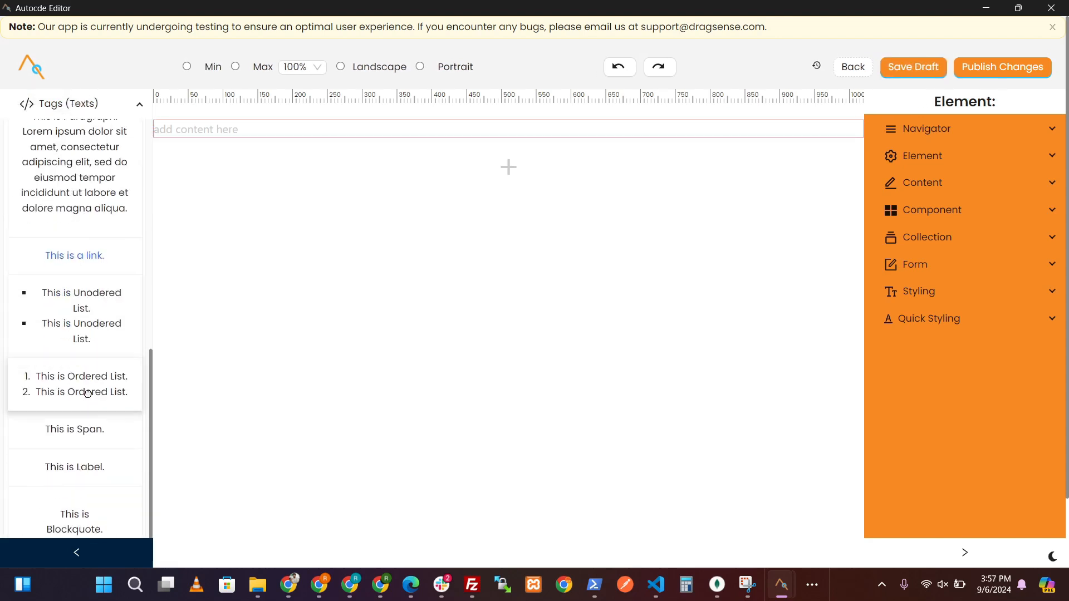
left_click_drag(75, 429, 246, 139)
left_click(192, 131)
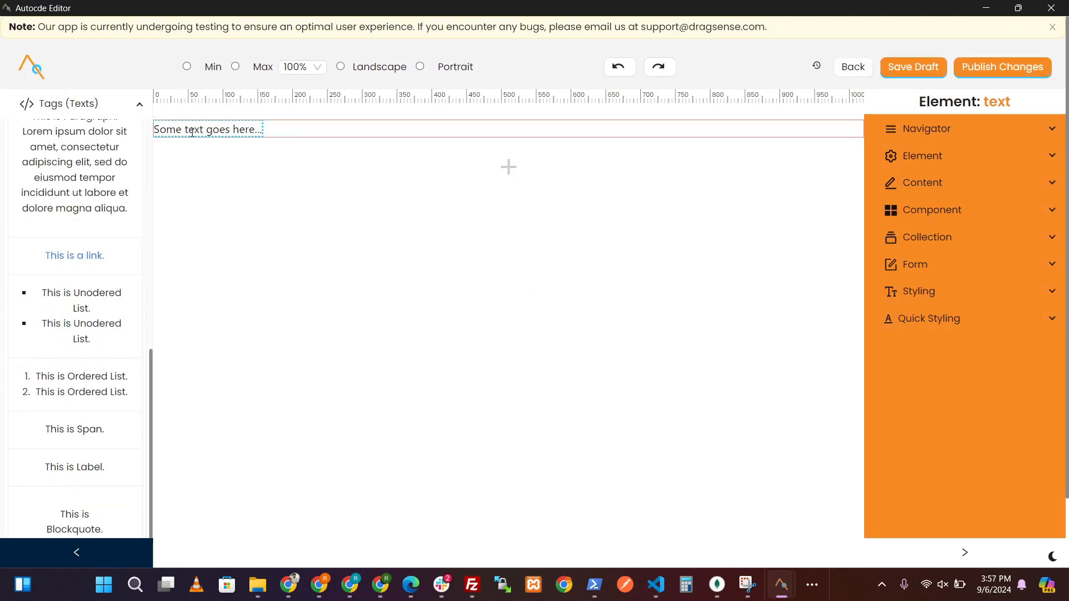
type("My State:")
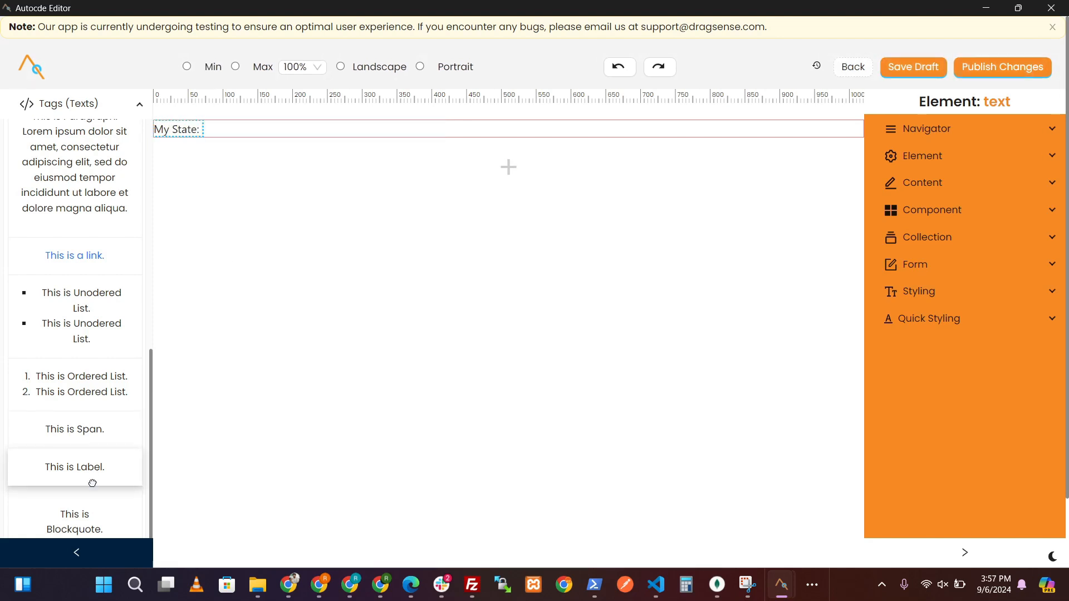
Add a second span after "My State:" and bind its dynamic value to STATES / MY-STATE
left_click_drag(88, 430, 282, 143)
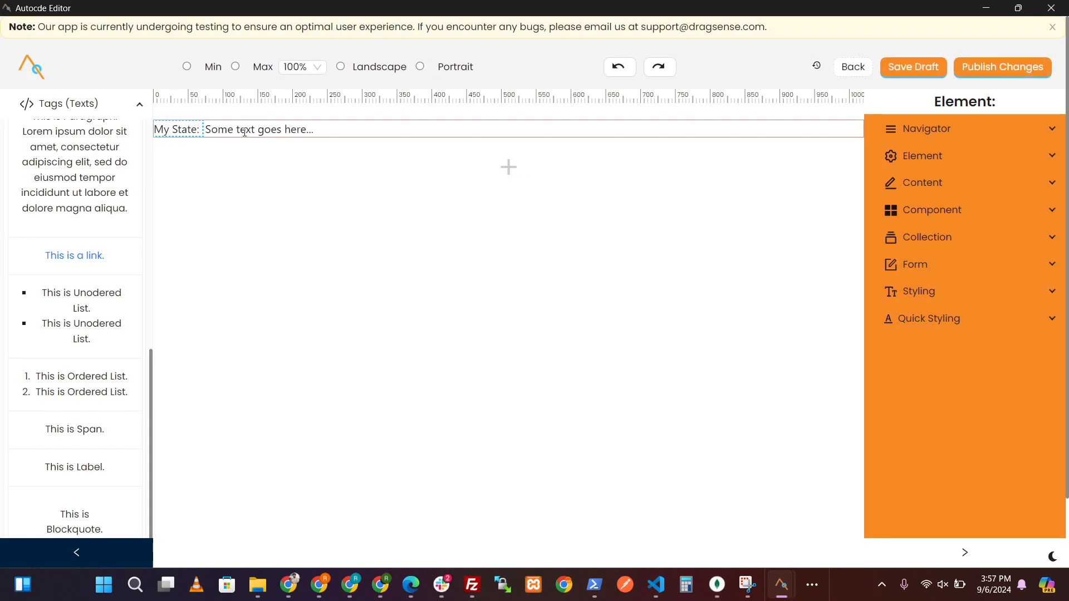
left_click(955, 368)
left_click(942, 473)
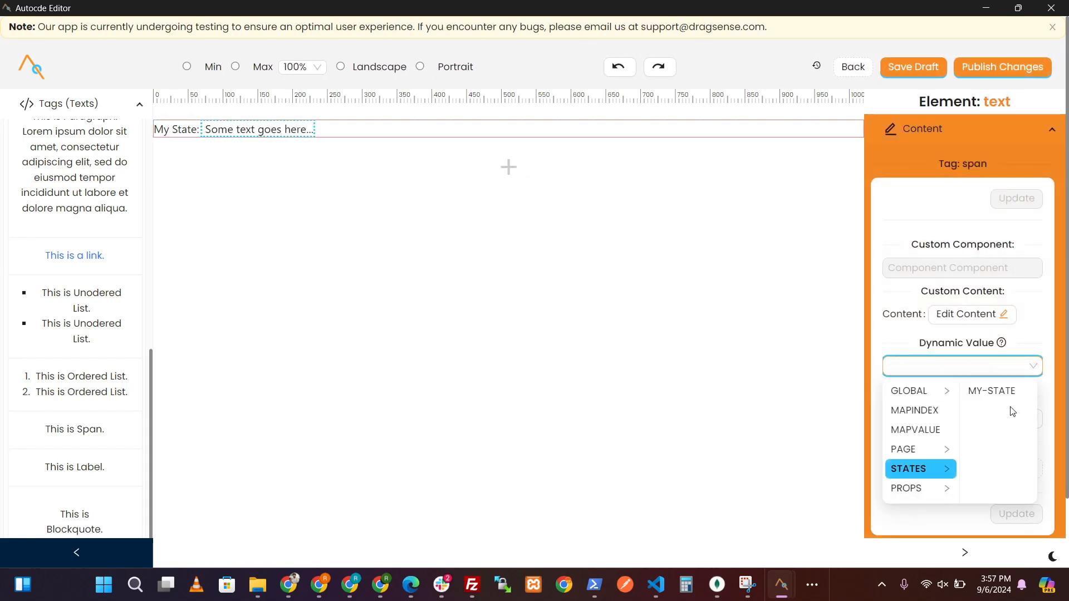
left_click(990, 393)
left_click(1015, 515)
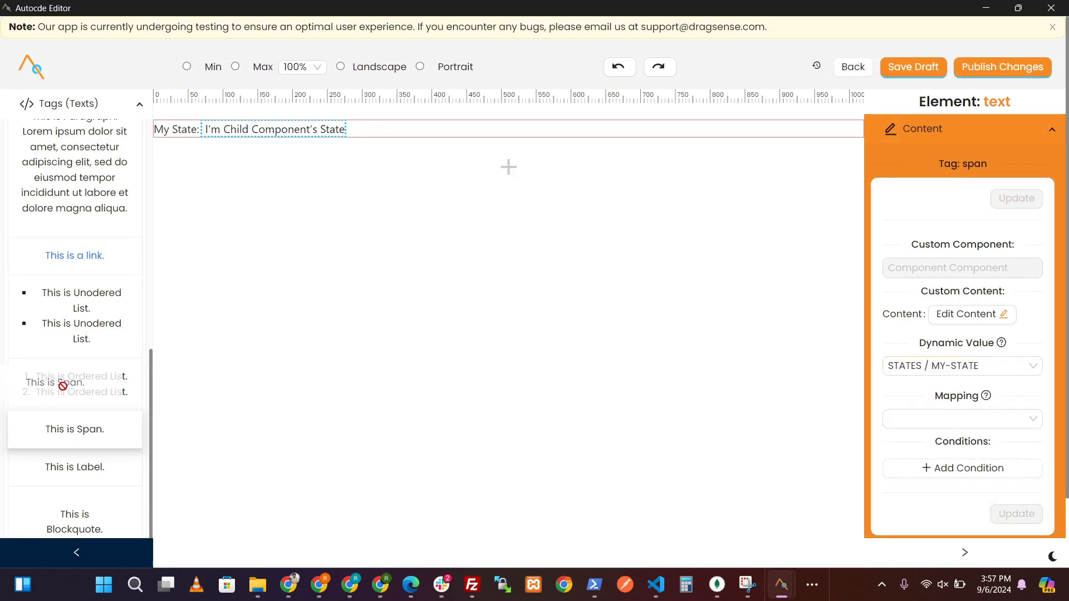
Append an hr divider below the "My State:" line
left_click(508, 167)
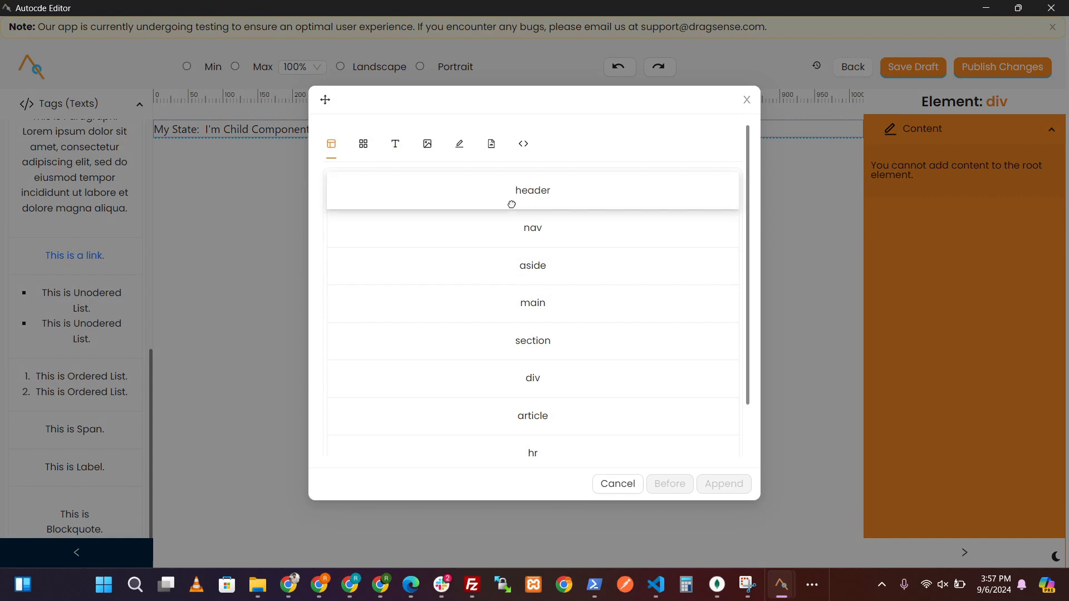
left_click(578, 455)
left_click(710, 487)
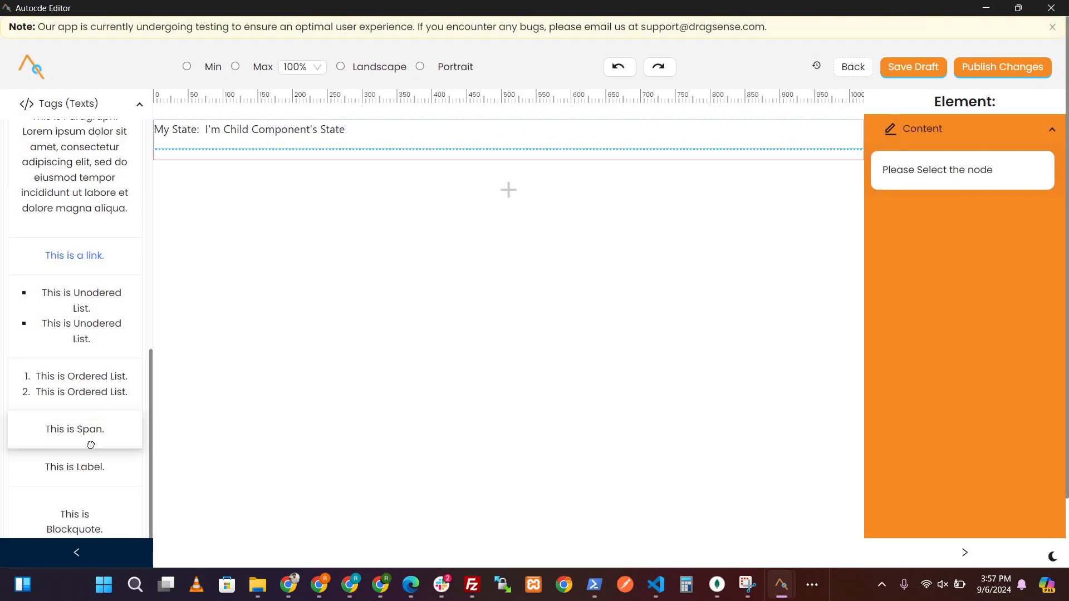
Add a span below the divider and set its text to "My Prop:"
left_click_drag(75, 428, 280, 167)
triple_click(189, 169)
type("My Prop:")
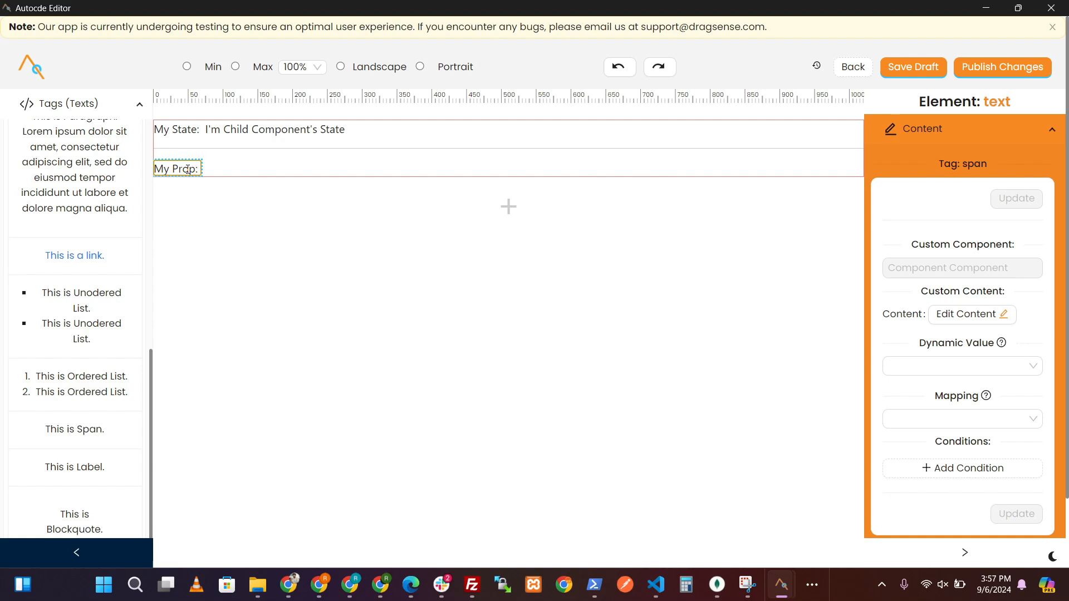
Add a span after "My Prop:" and bind its dynamic value to PROPS / MY-STATE
left_click_drag(75, 429, 274, 180)
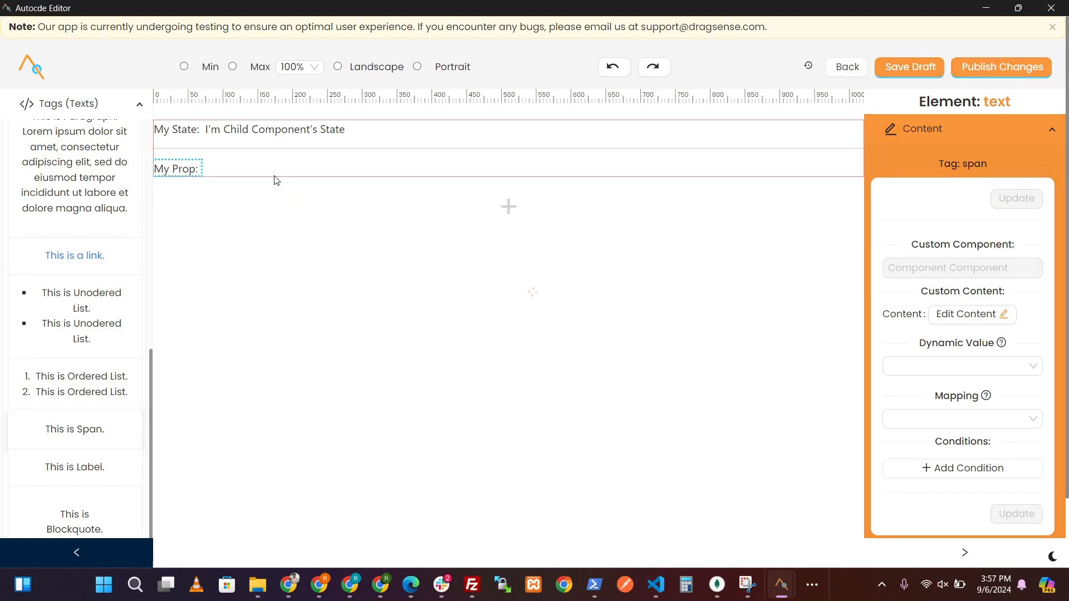
left_click(958, 365)
mouse_move(927, 470)
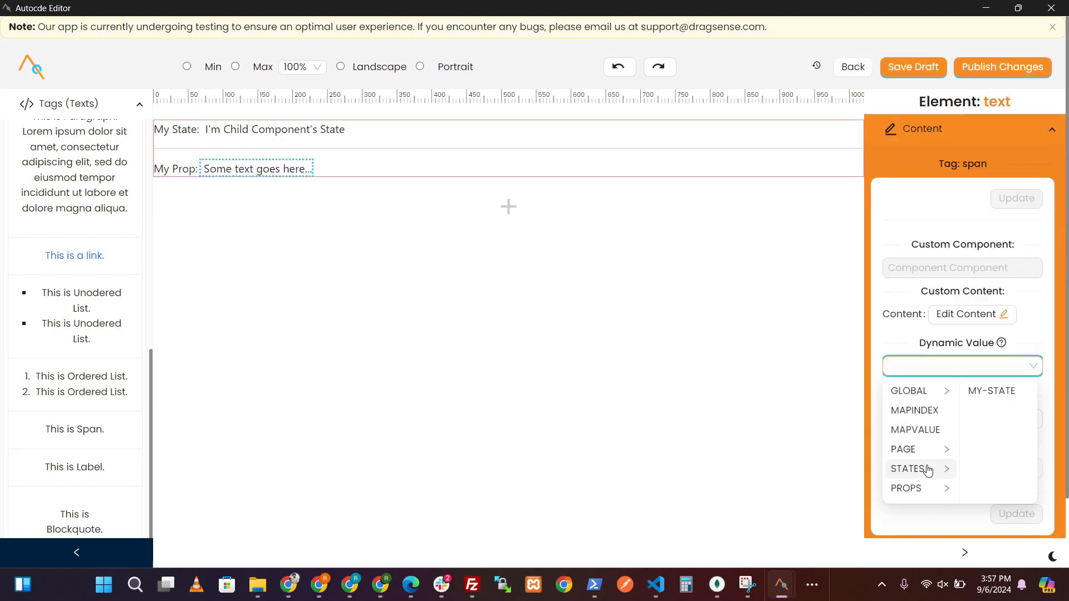
left_click(1004, 402)
left_click(941, 372)
mouse_move(919, 488)
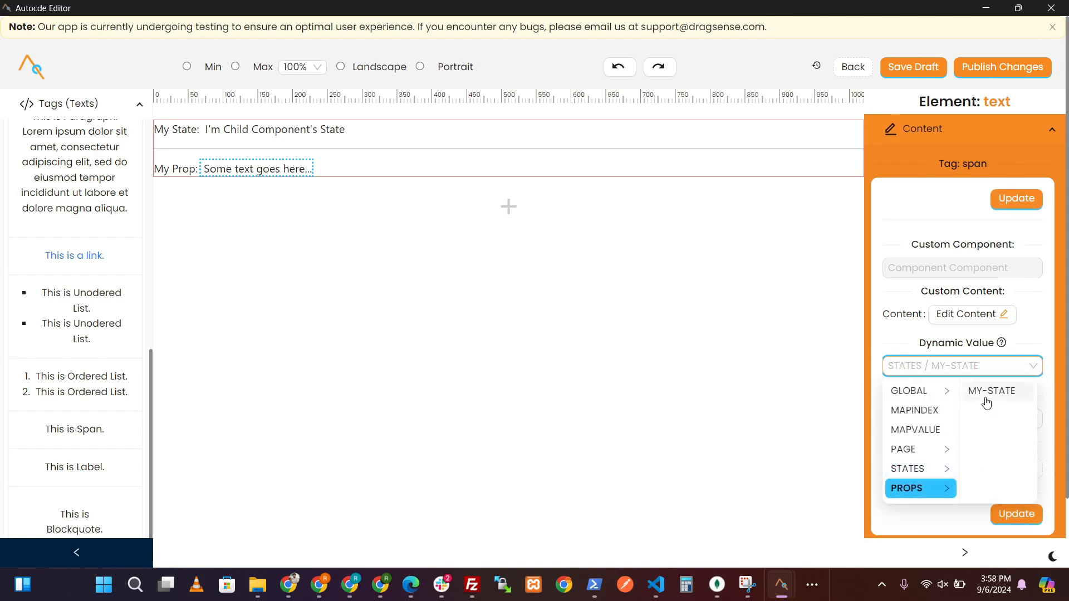
left_click(991, 397)
left_click(1006, 514)
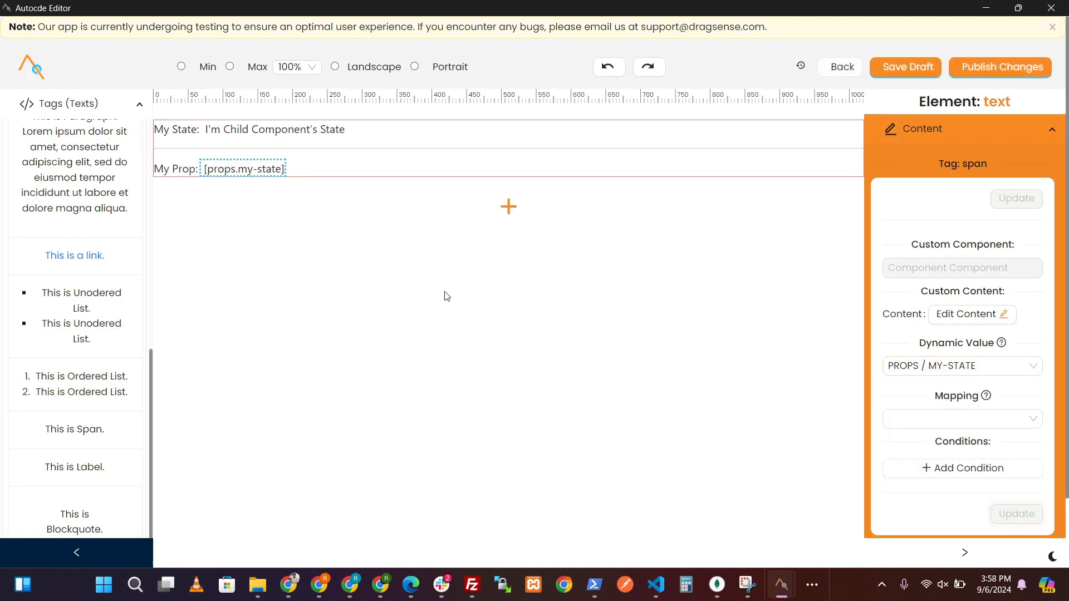
Append an hr divider below the "My Prop:" line
left_click(508, 207)
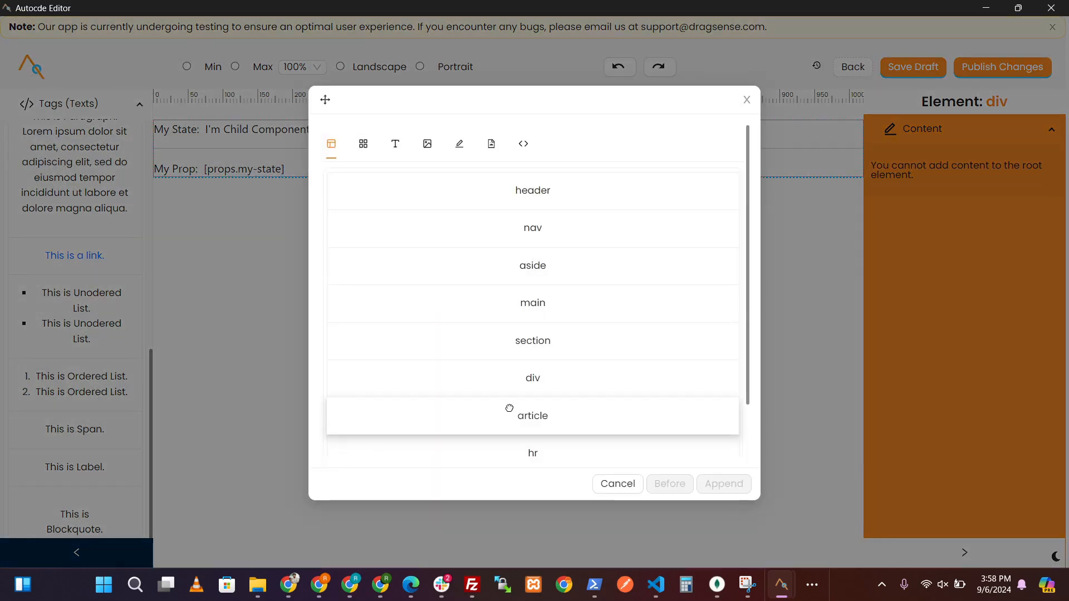
left_click(532, 445)
left_click(723, 484)
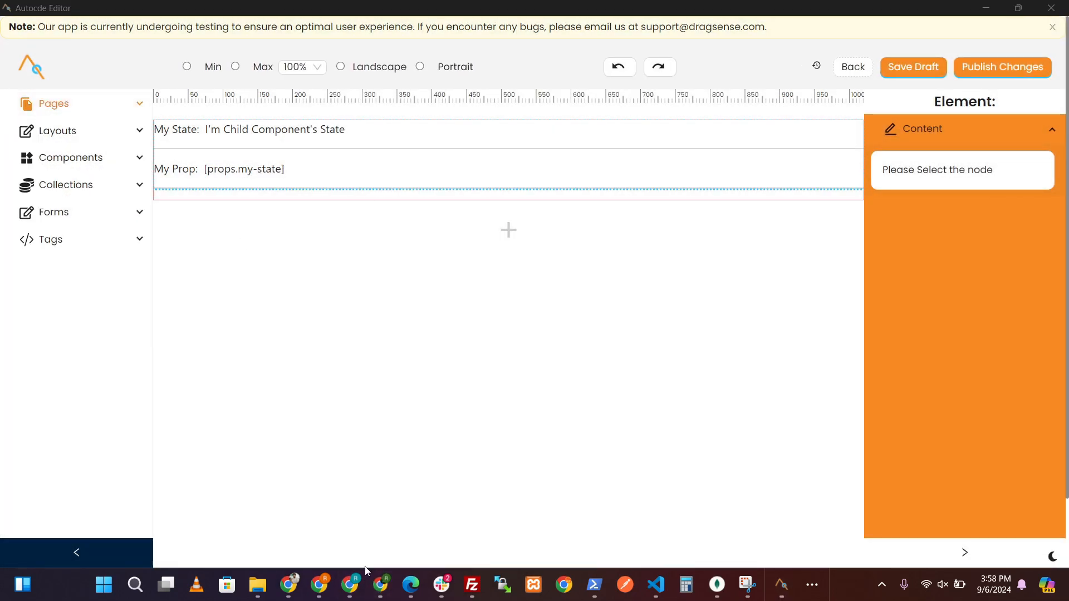
Switch to the DragSense documentation in the browser and read the "Pick the Element" instruction for adding a custom component
left_click(384, 583)
left_click(75, 6)
scroll(506, 310, "down", 3)
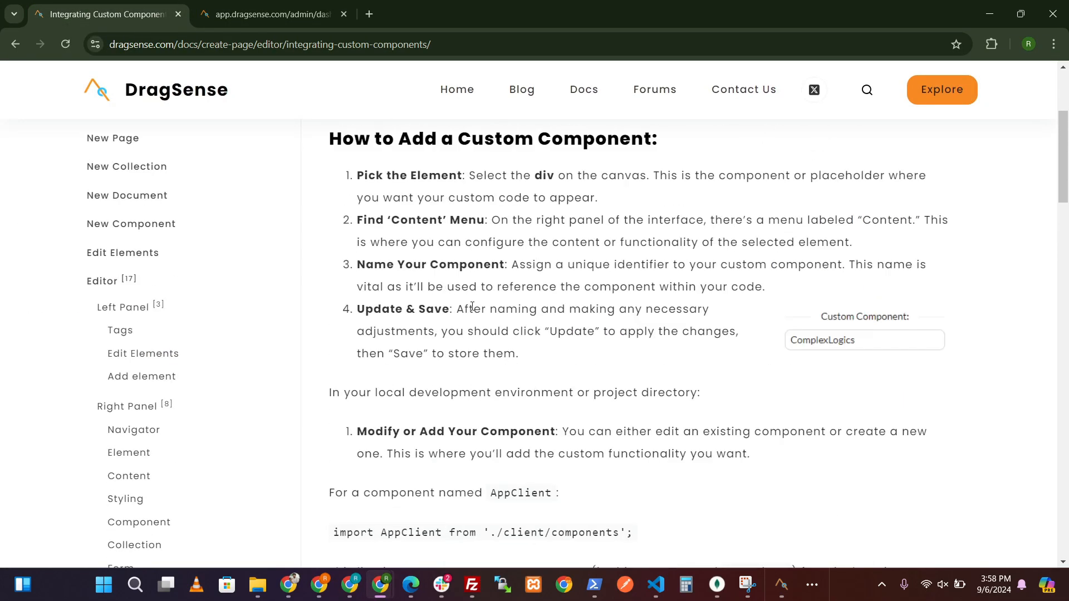
left_click_drag(357, 180, 606, 200)
left_click(594, 199)
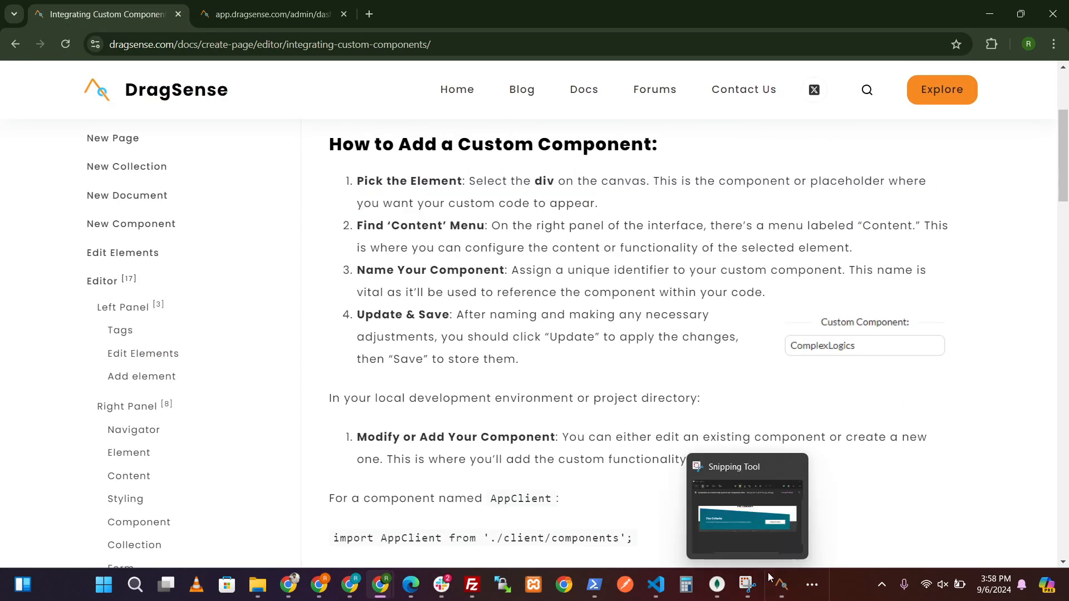
Switch back to the Autocode Editor, add a div below the second divider and select it
mouse_move(776, 581)
left_click(704, 512)
left_click(117, 240)
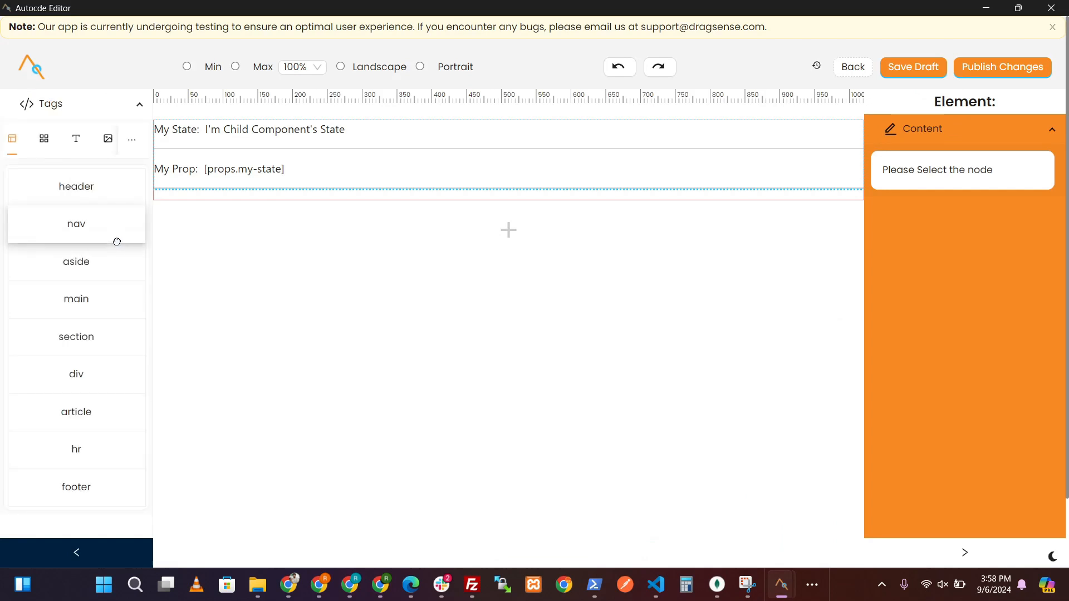
left_click_drag(110, 372, 345, 221)
left_click(206, 214)
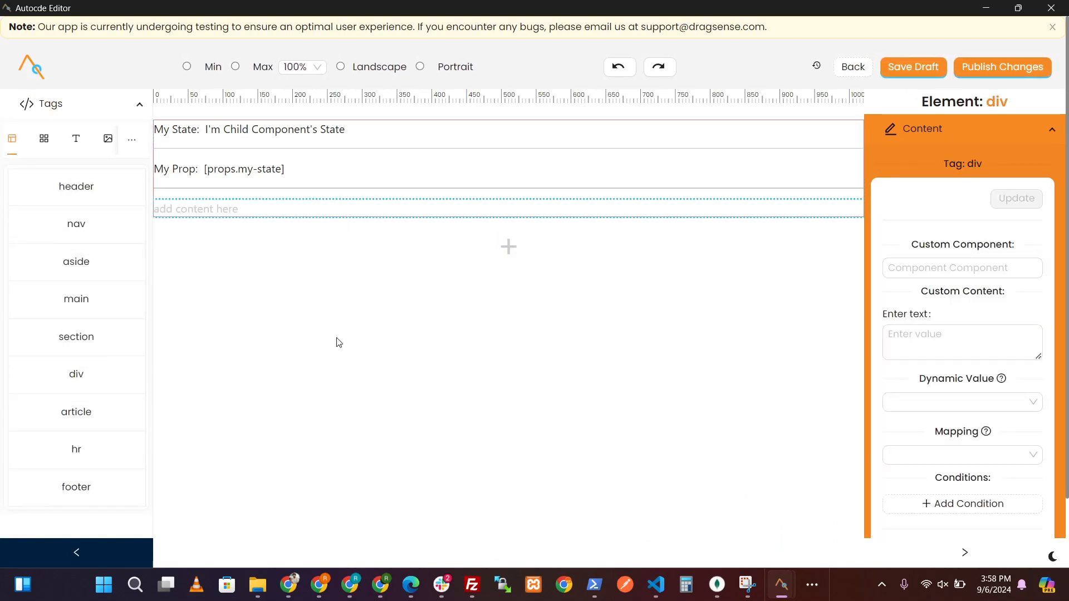
Return to the DragSense documentation and read the instructions on the Content menu, naming the component, and updating and saving
mouse_move(380, 584)
left_click(320, 504)
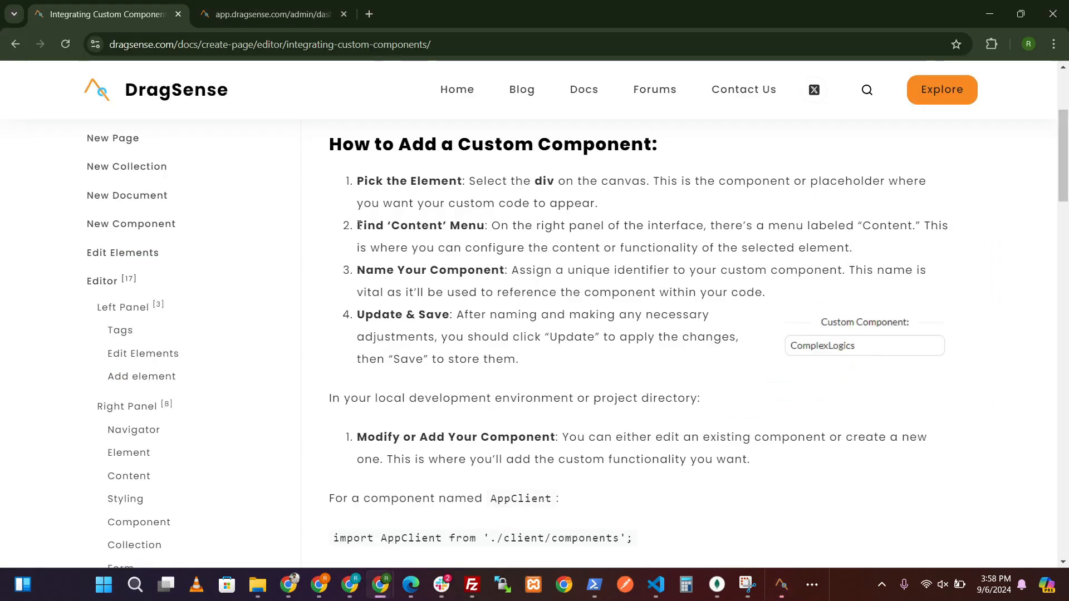
left_click_drag(359, 223, 801, 225)
left_click_drag(766, 292, 421, 281)
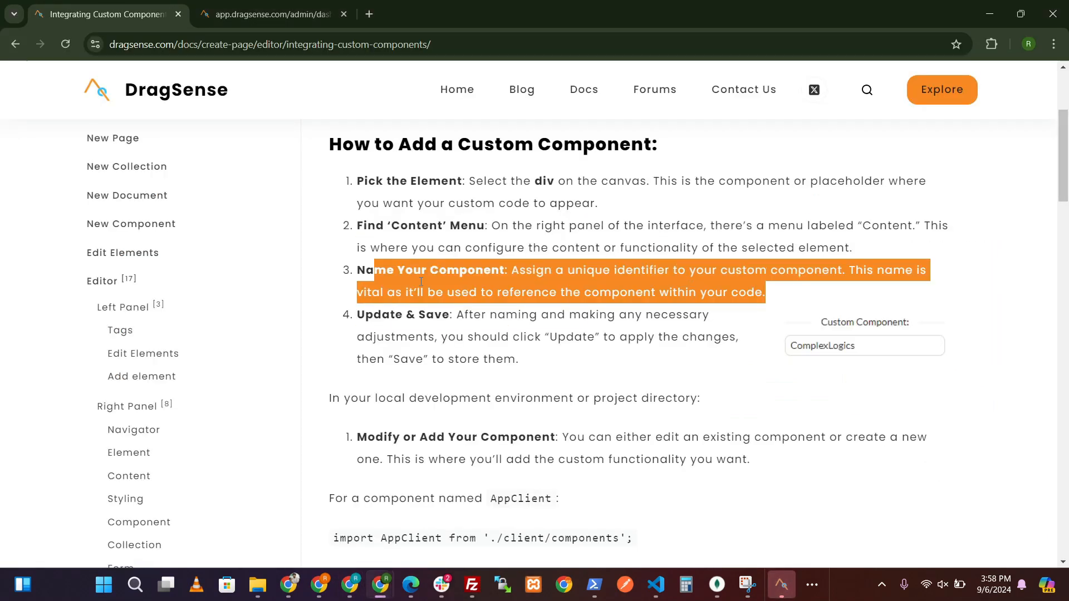
left_click(565, 334)
left_click_drag(531, 368, 397, 315)
left_click(423, 334)
Copy the ComplexLogics case name from the client components index.js of website-node in Visual Studio Code and return to the Autocode Editor
left_click(781, 586)
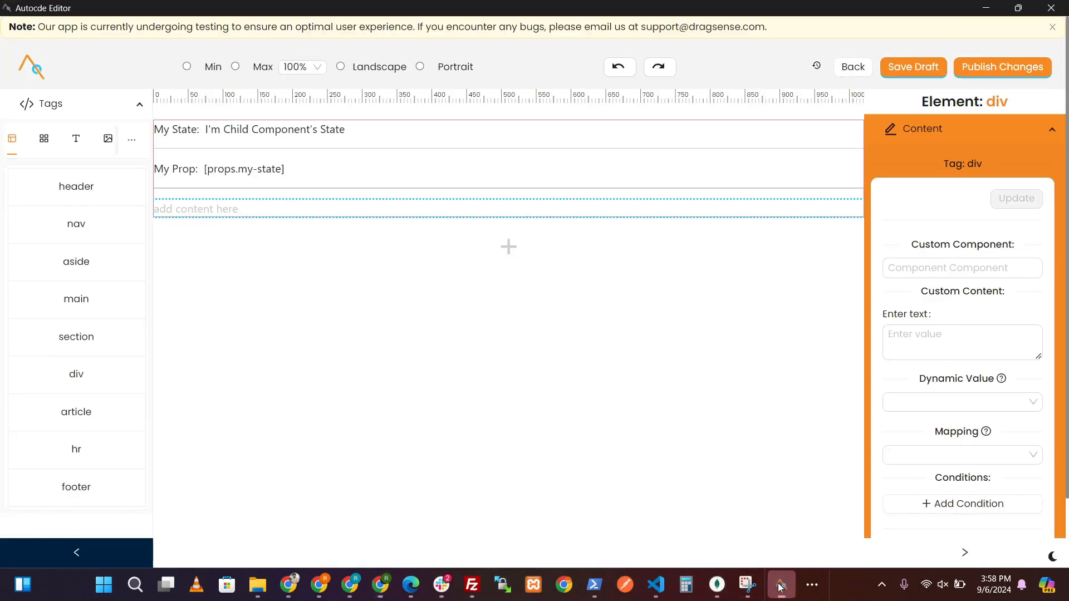
left_click(780, 588)
left_click(656, 583)
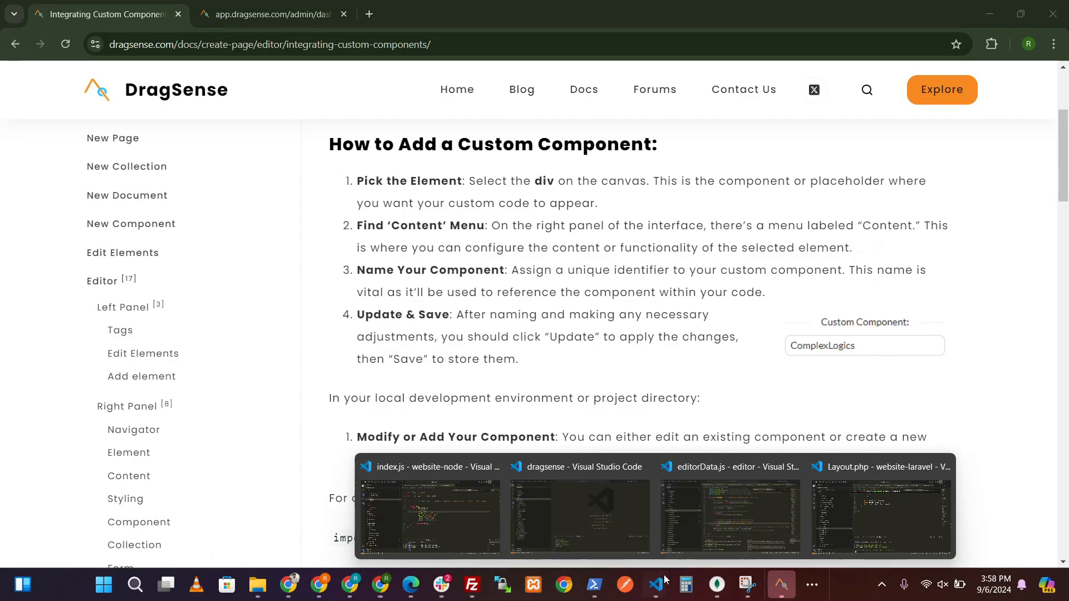
left_click(433, 514)
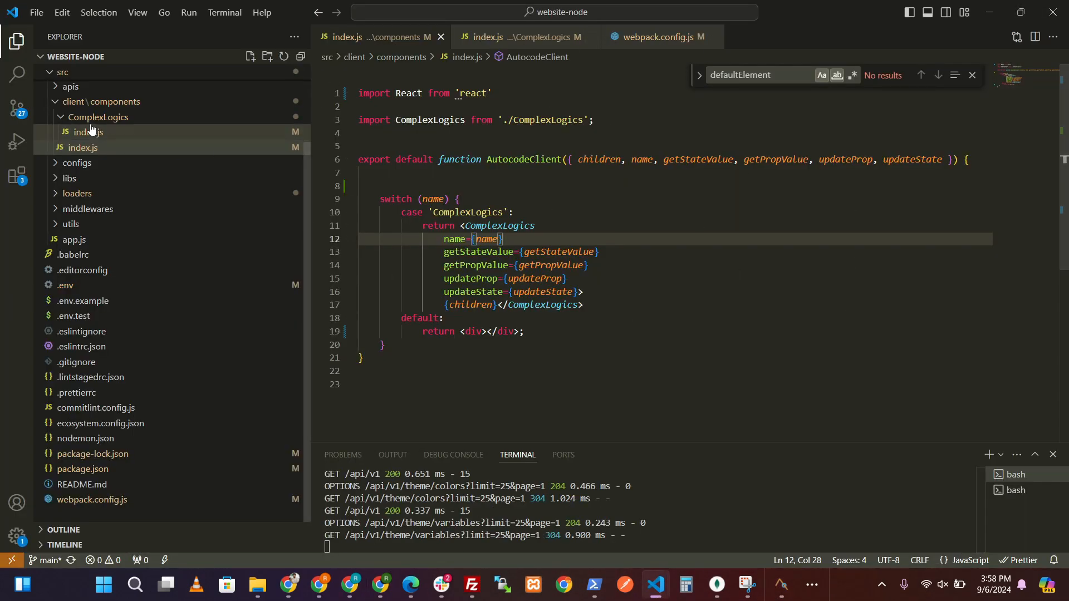
left_click(657, 37)
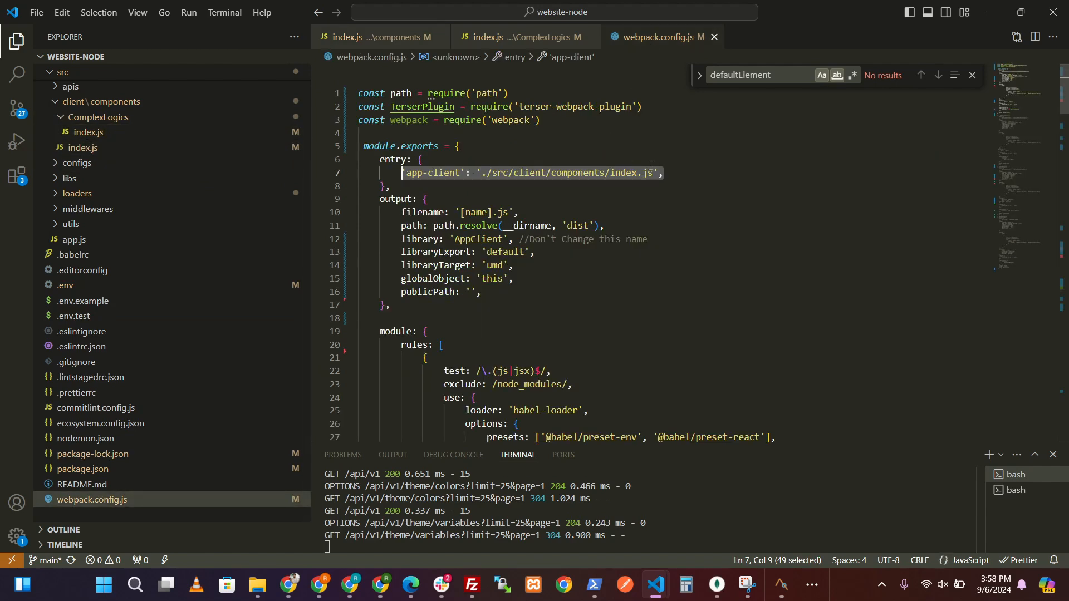
left_click(379, 39)
double_click(478, 213)
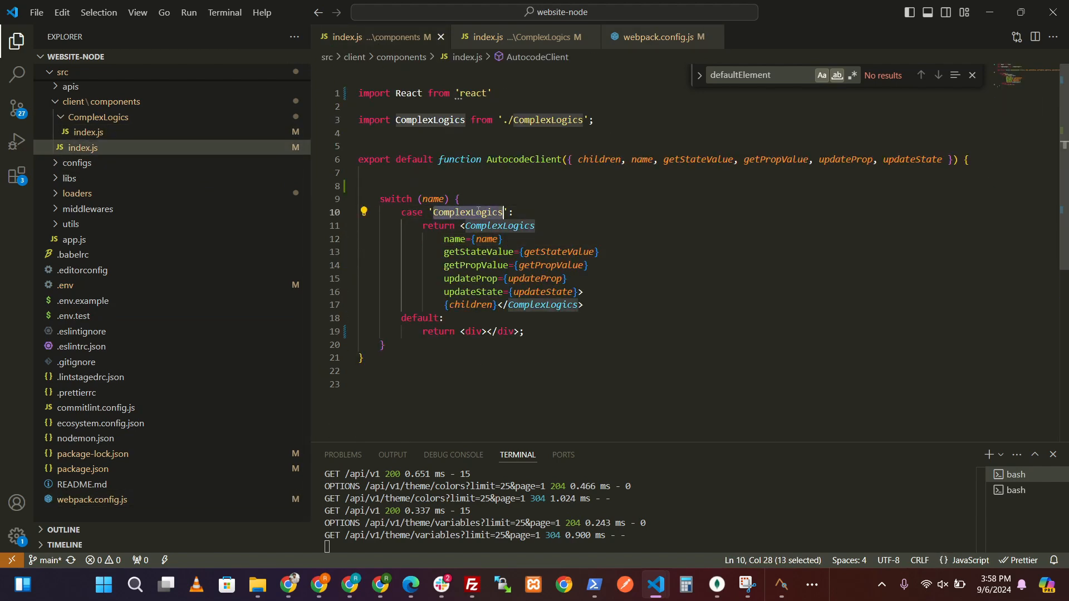
left_click(784, 591)
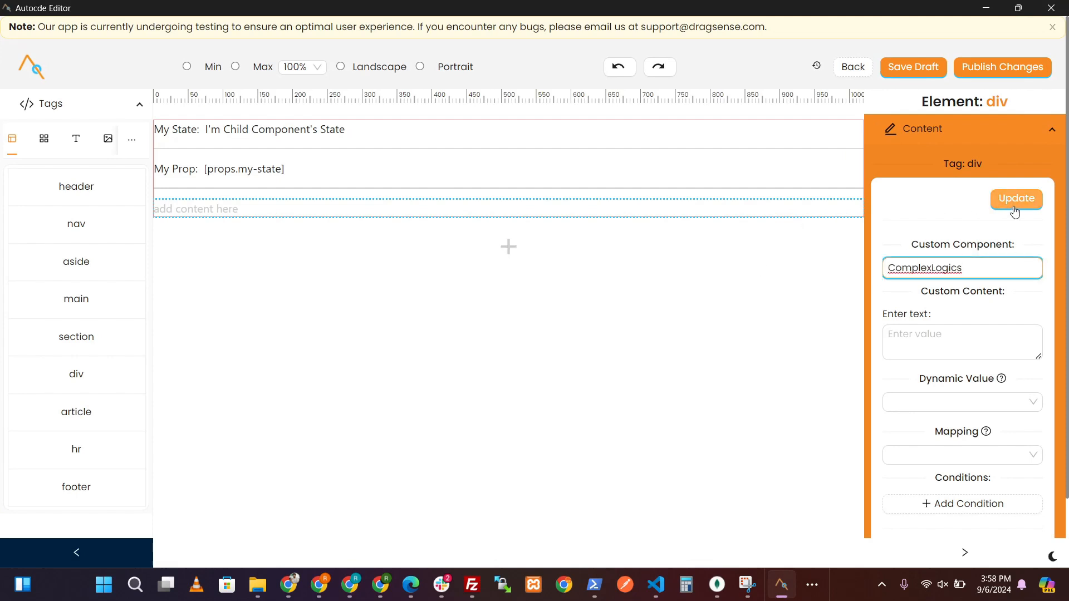
Apply ComplexLogics as the div's custom component and add a paragraph element inside it
left_click(1016, 201)
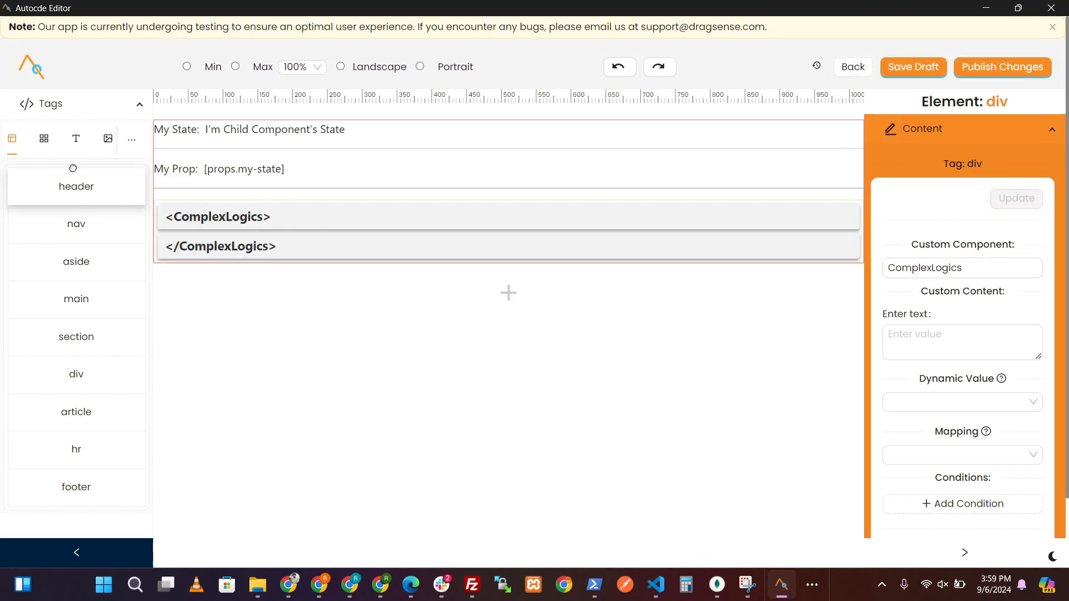
left_click(75, 138)
scroll(74, 248, "down", 7)
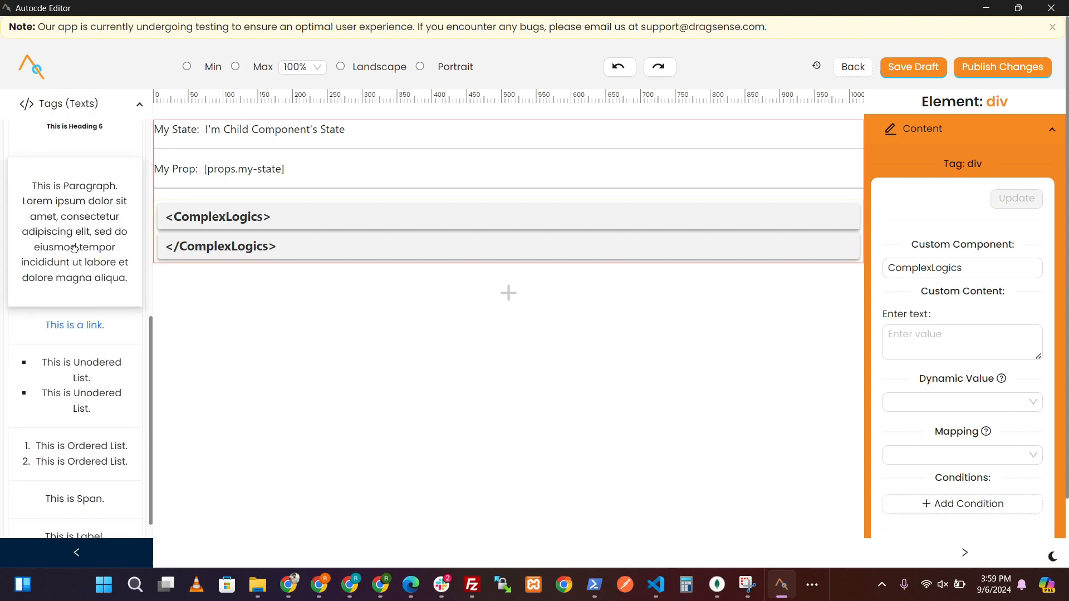
left_click_drag(74, 239, 288, 238)
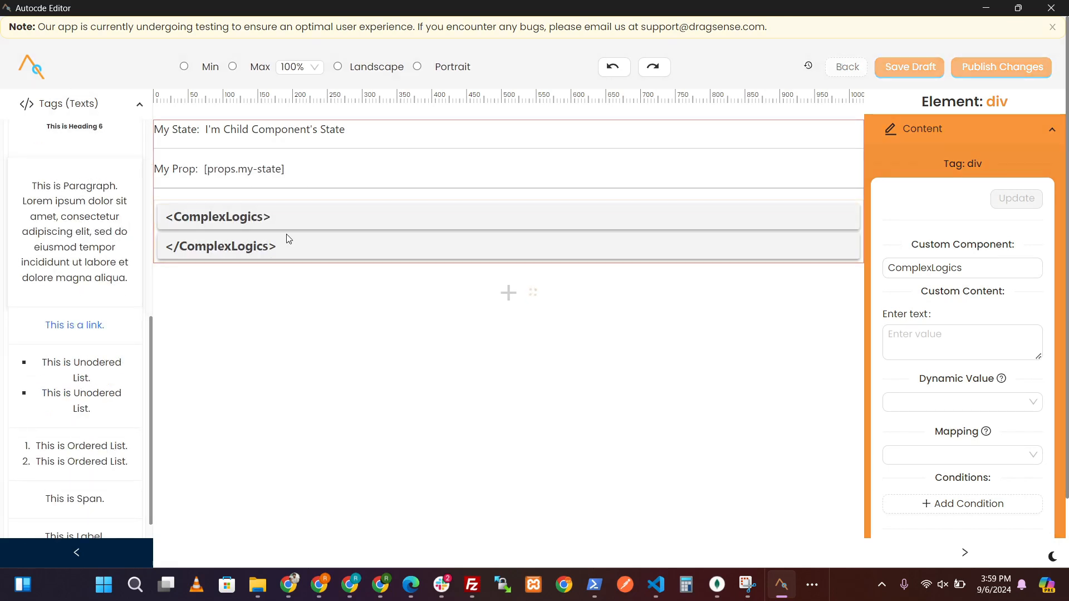
Publish the Child Component's changes and open the Parent Component for editing
left_click(1007, 75)
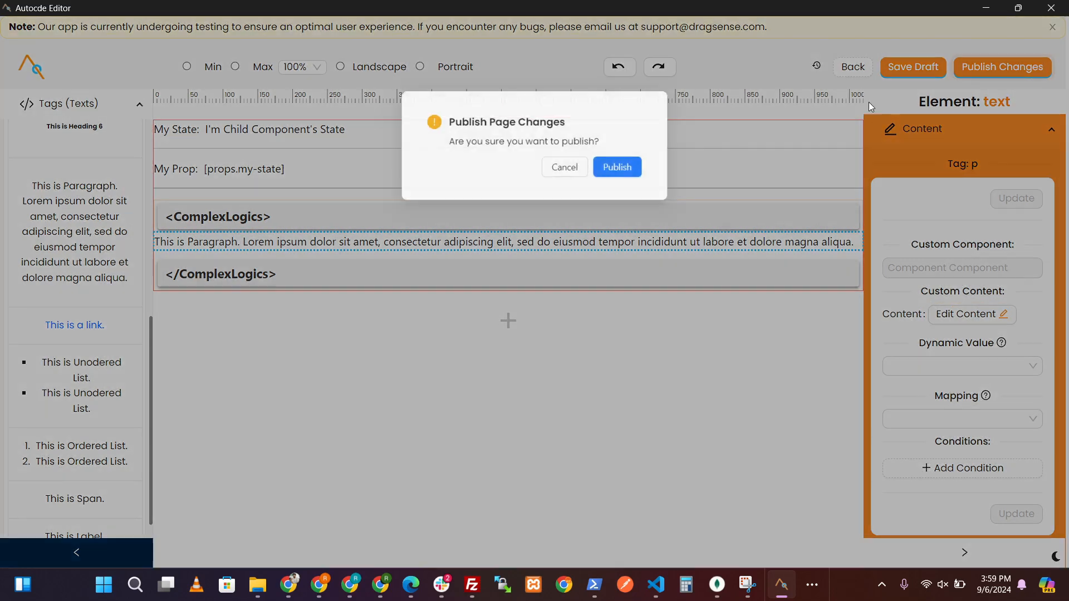
left_click(618, 168)
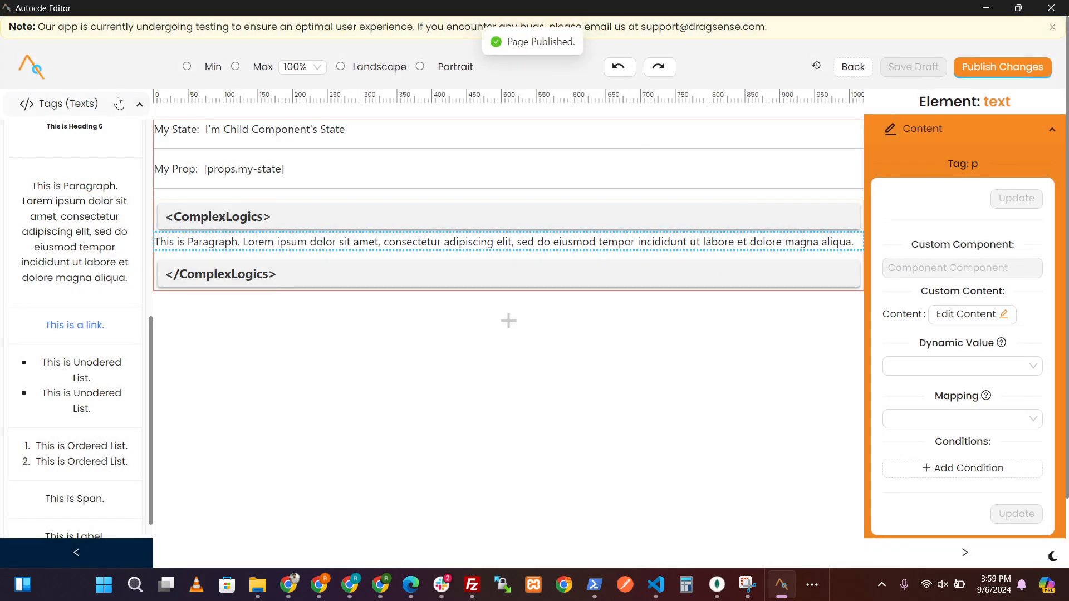
left_click(118, 103)
left_click(117, 155)
left_click(84, 181)
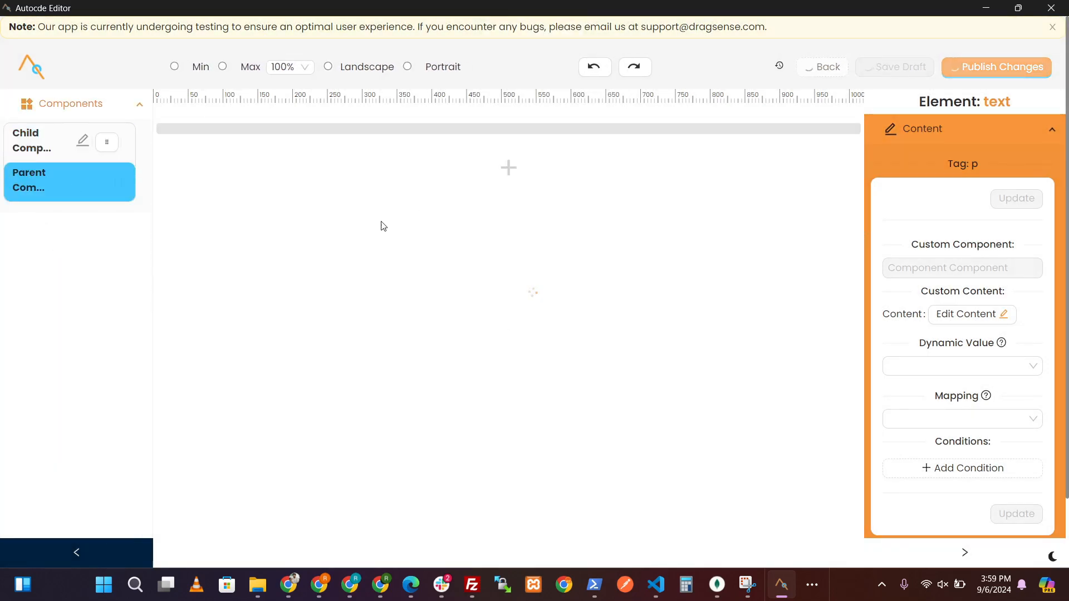
Add a span to the empty Parent Component and set its text to "My State:"
left_click(110, 108)
left_click(83, 241)
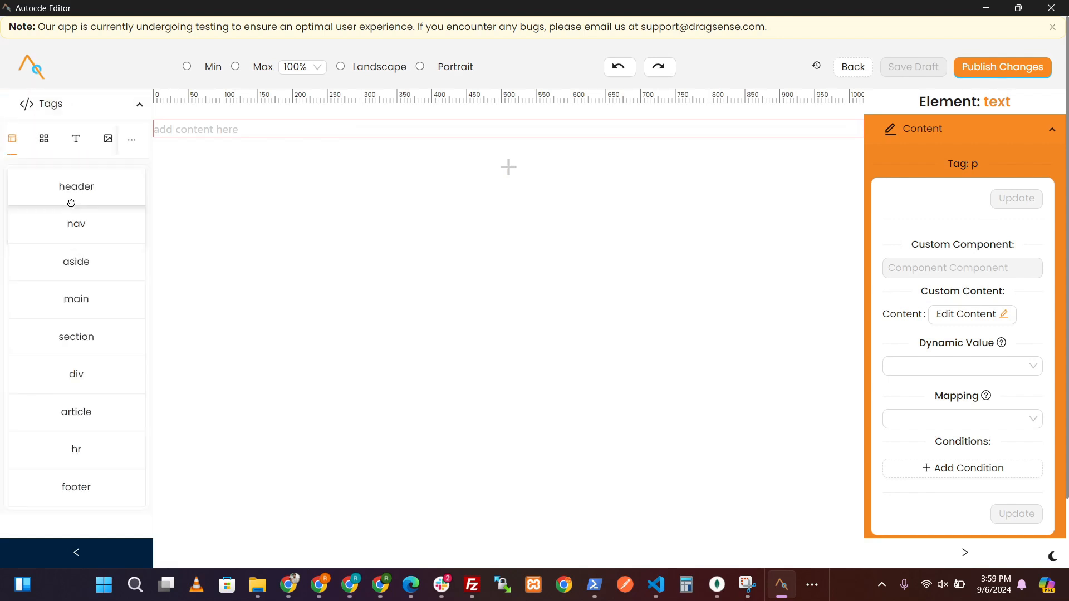
left_click(77, 142)
scroll(77, 334, "down", 5)
left_click_drag(75, 517, 257, 162)
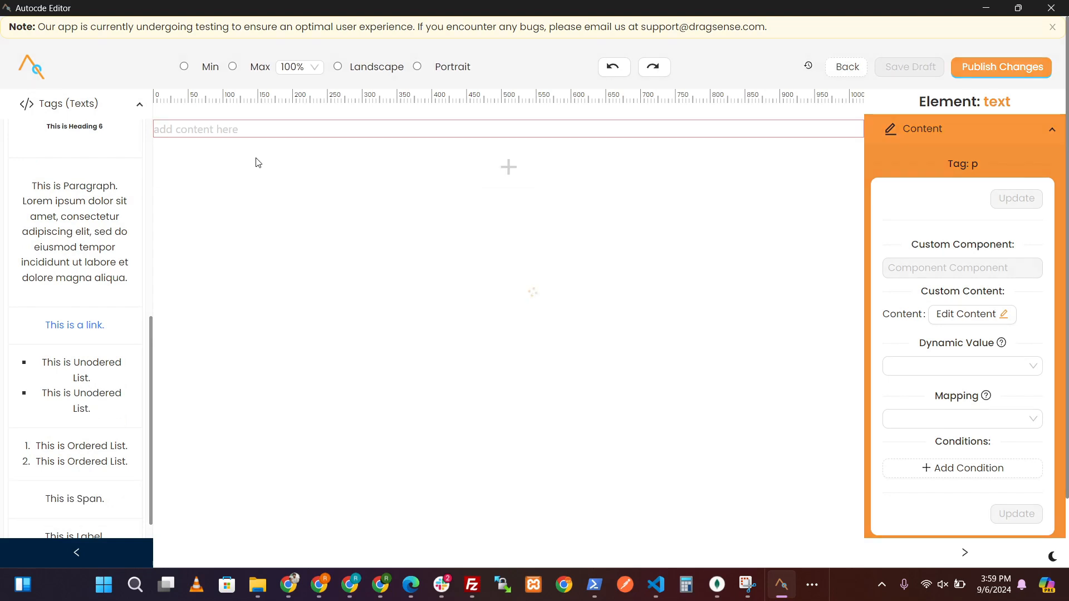
left_click(203, 134)
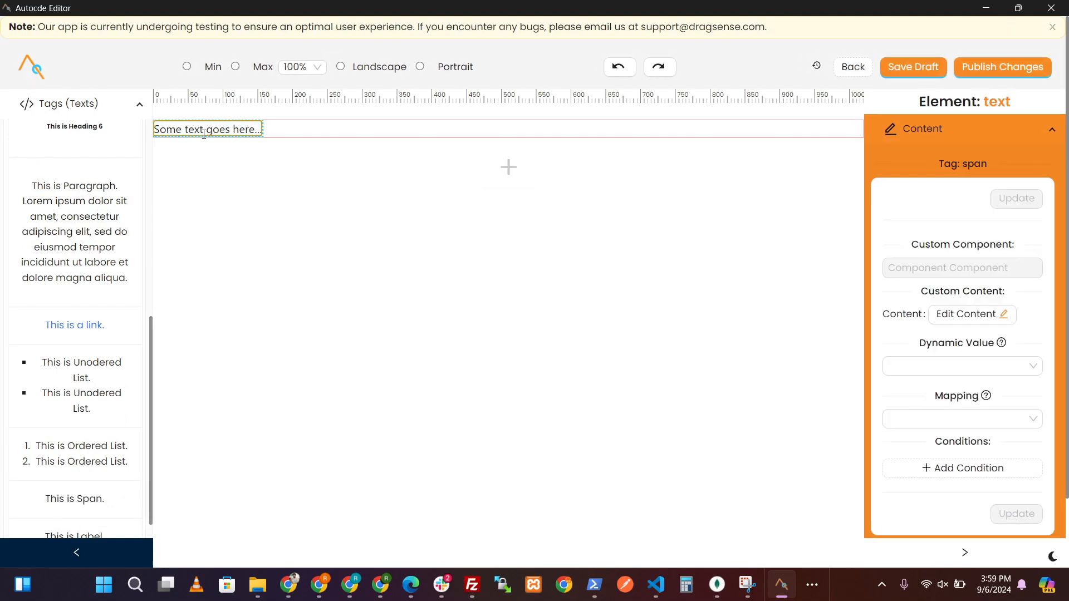
triple_click(204, 134)
type("My State:")
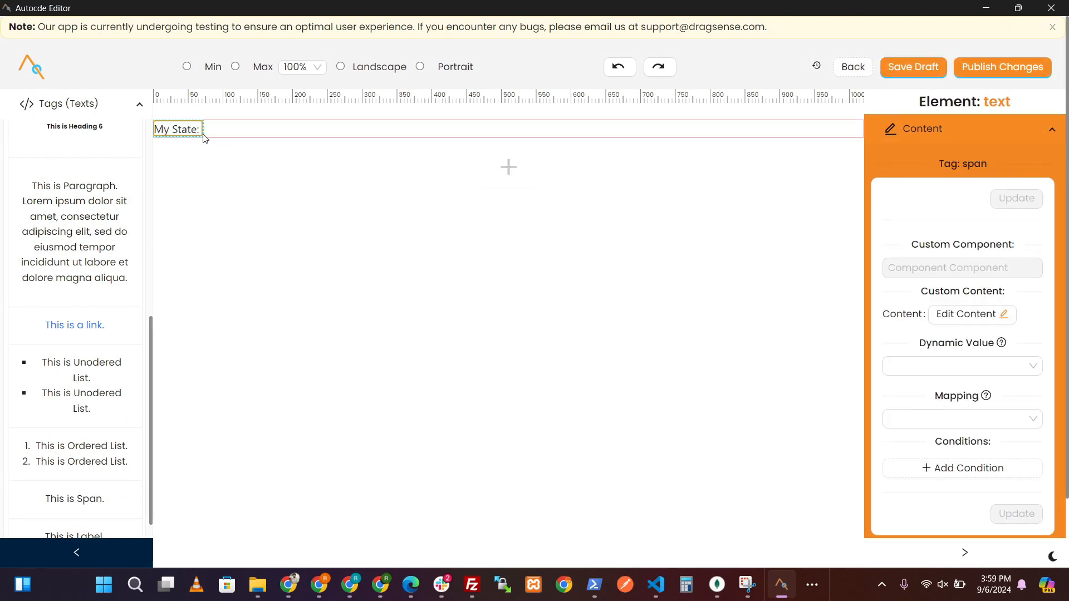
Add a second span after "My State:" and bind its dynamic value to STATES / MY-STATE
scroll(105, 334, "up", 2)
scroll(83, 393, "down", 3)
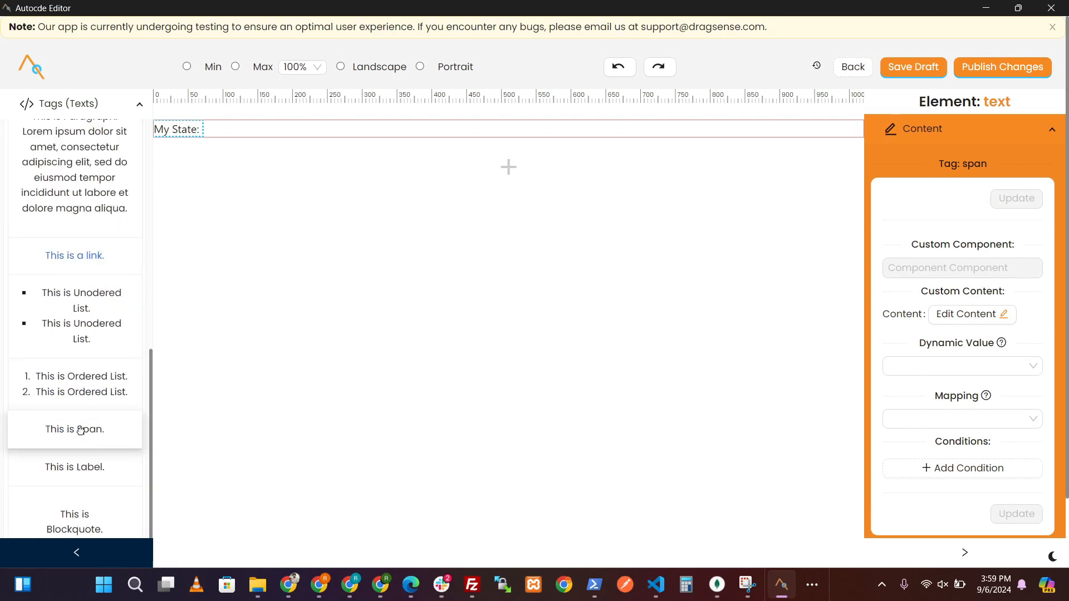
left_click_drag(80, 430, 249, 129)
left_click(249, 129)
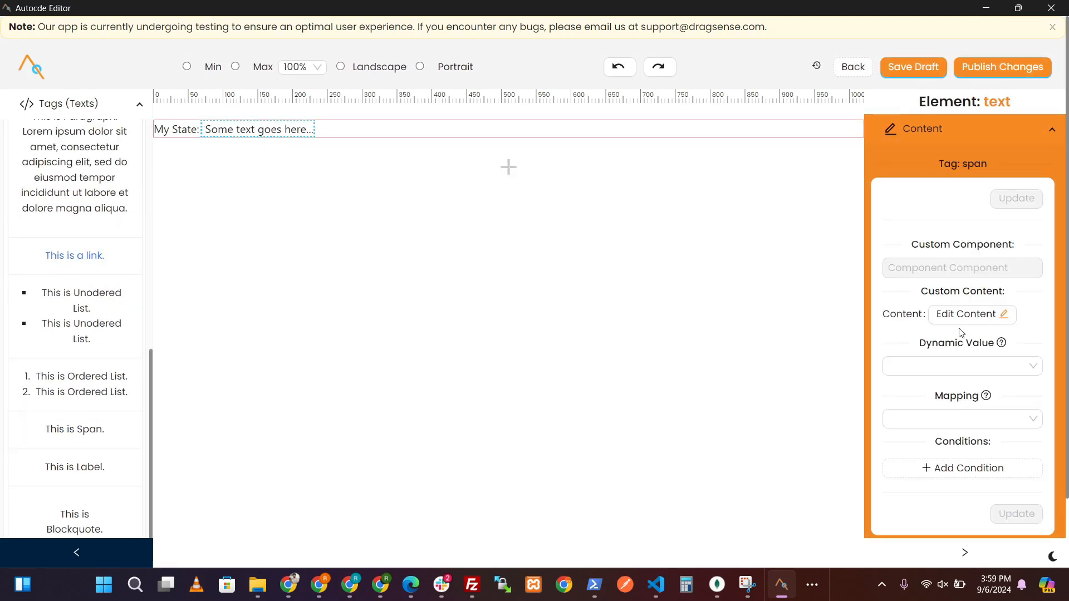
left_click(971, 367)
left_click(913, 459)
left_click(983, 389)
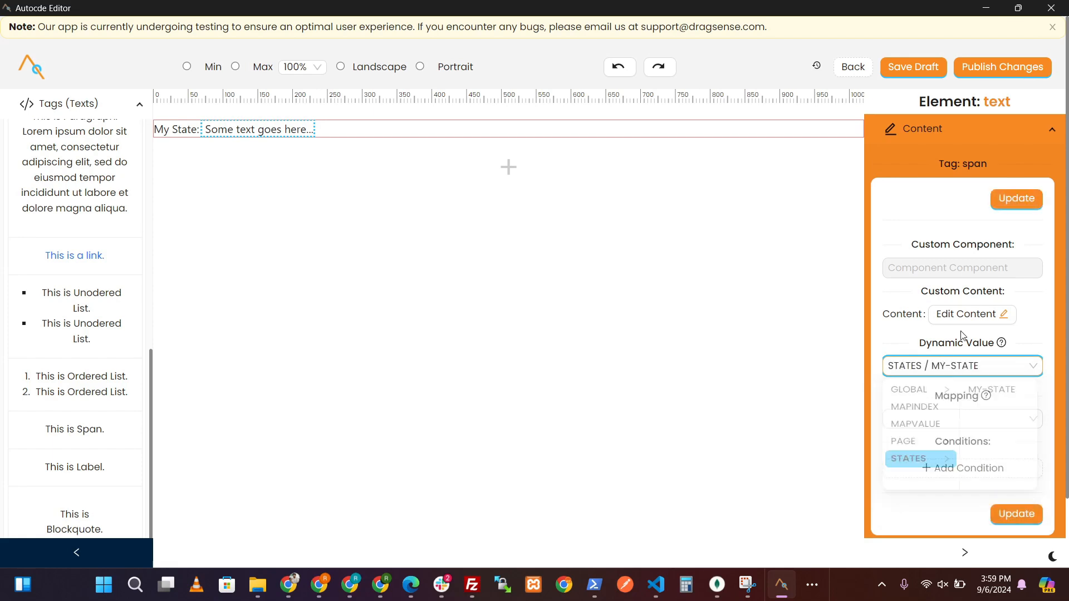
left_click(1008, 512)
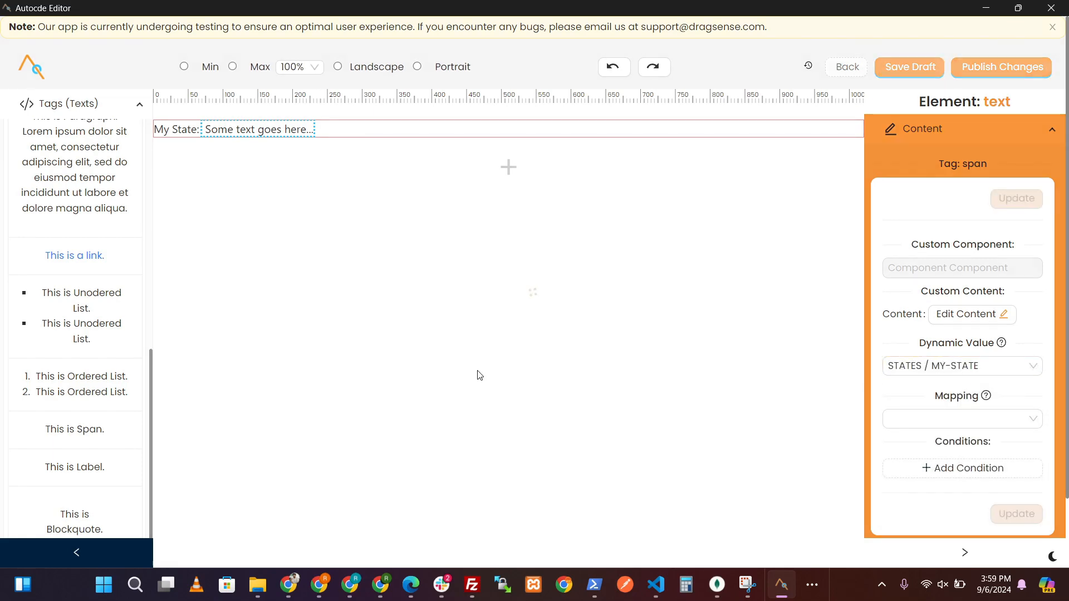
Publish the Parent Component's changes and insert the Child Component below its state text
left_click(989, 77)
left_click(628, 169)
left_click(139, 104)
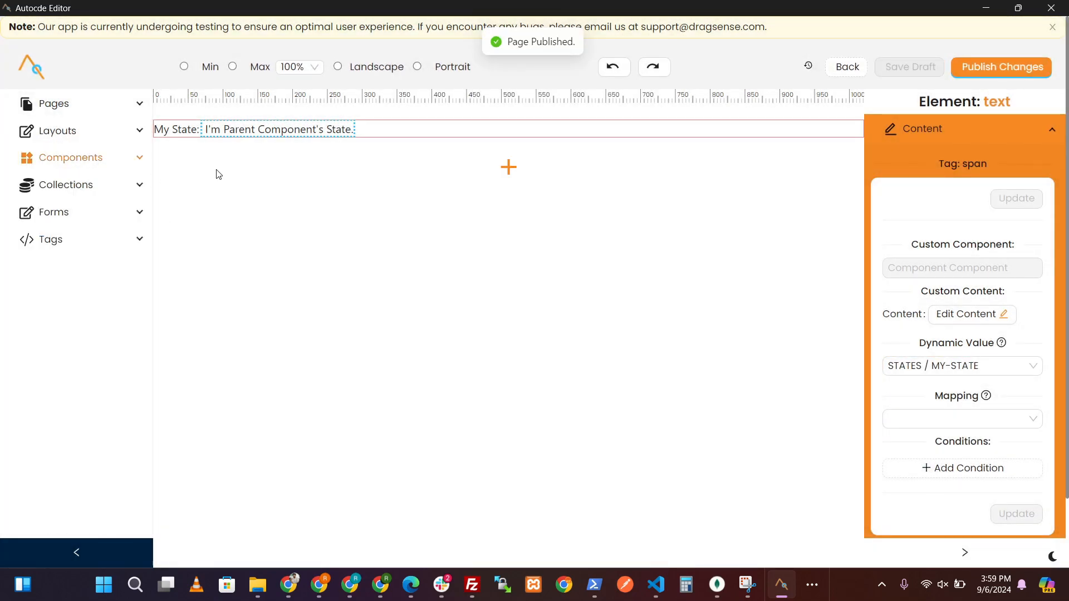
left_click(129, 158)
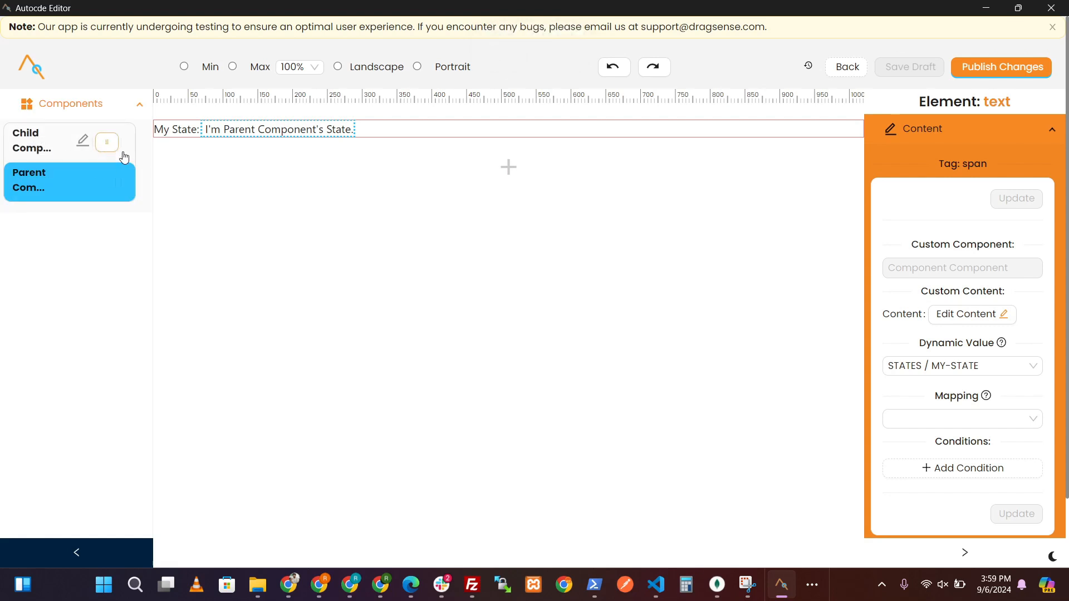
left_click_drag(124, 156, 382, 215)
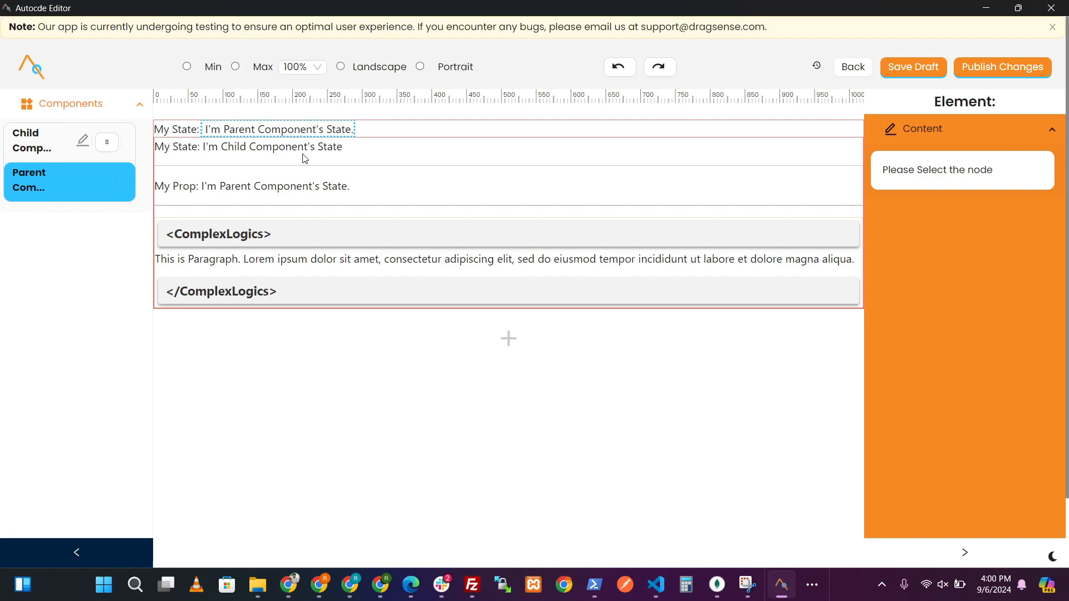
Add an hr divider between the parent's state text and the embedded Child Component, and publish the changes
left_click(105, 104)
left_click(507, 339)
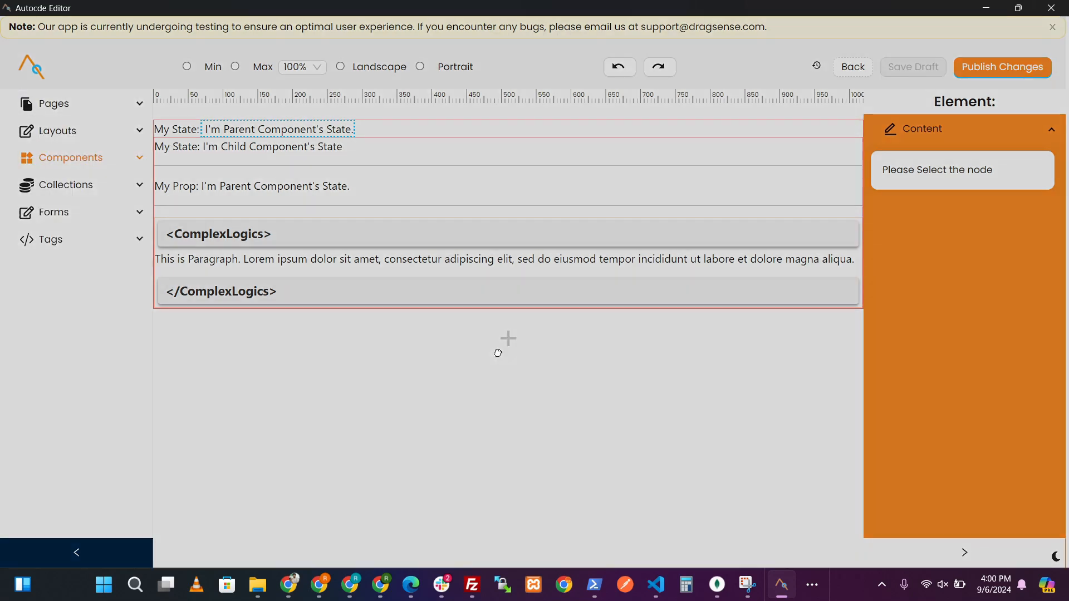
scroll(563, 418, "down", 1)
left_click(551, 391)
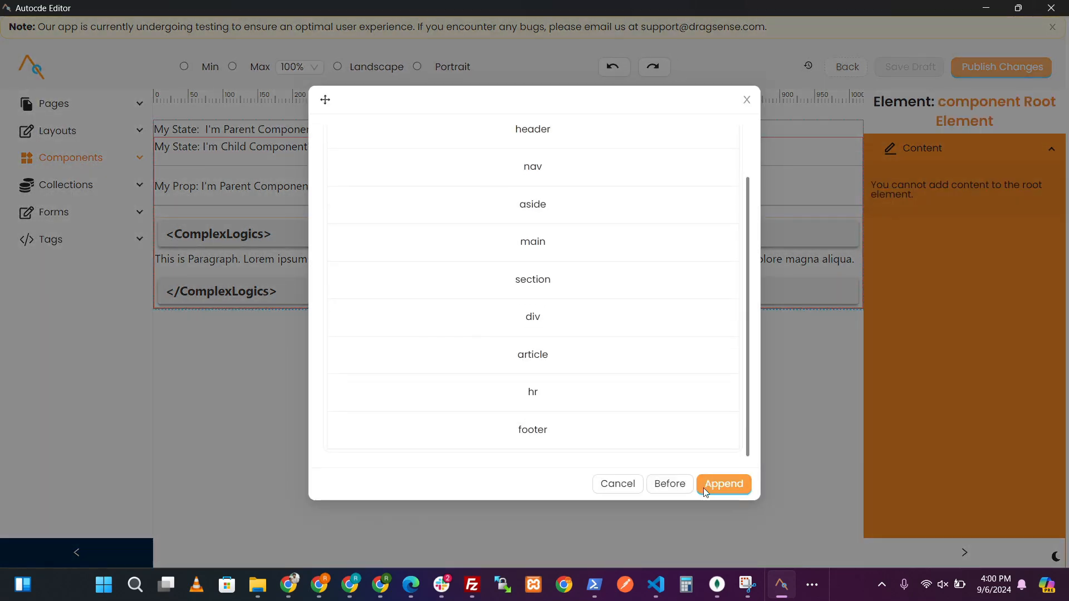
left_click(718, 484)
left_click(298, 321)
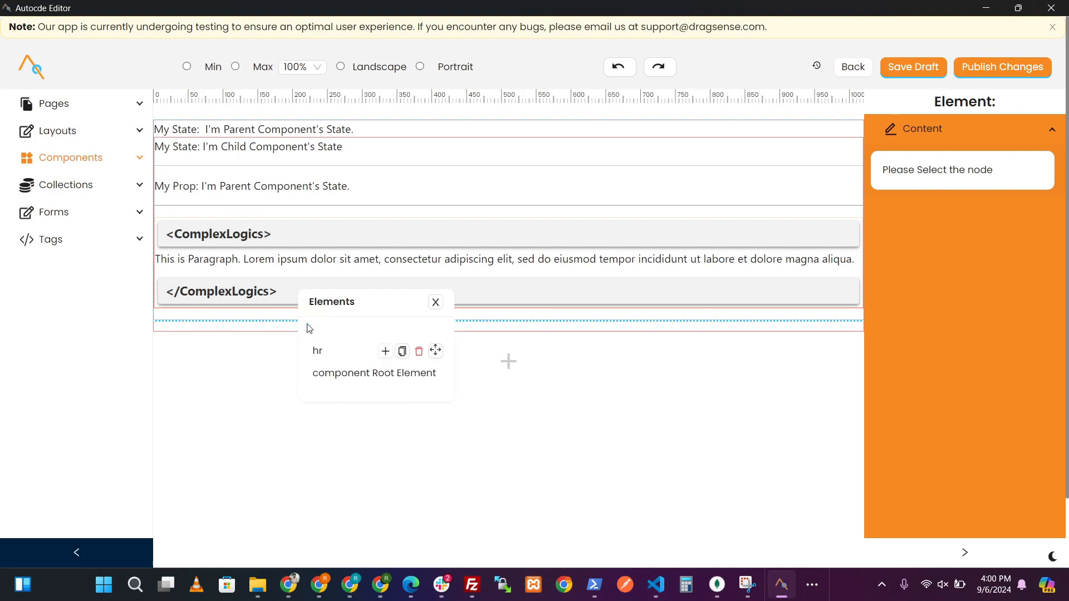
left_click_drag(435, 352, 401, 146)
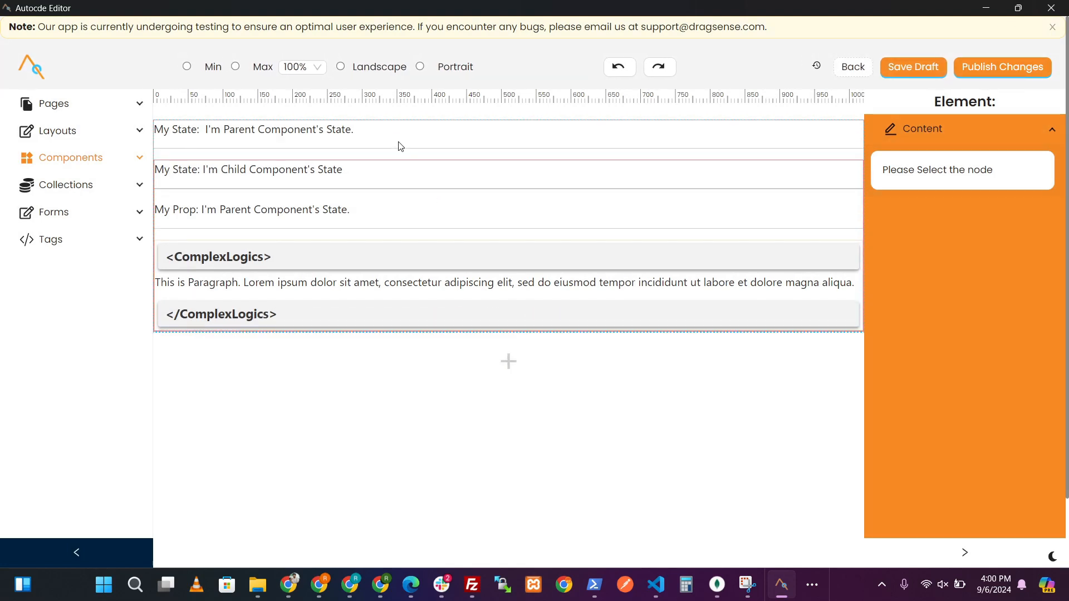
left_click(1013, 72)
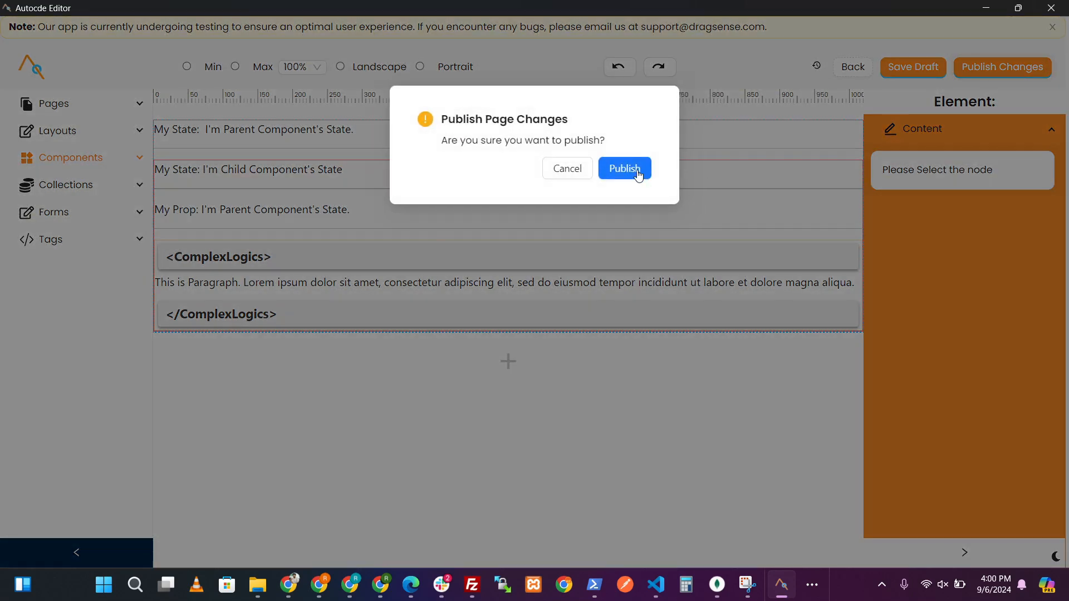
left_click(633, 168)
Add a Heading 4 between the divider and the embedded Child Component, with the text "Child Component"
left_click(51, 240)
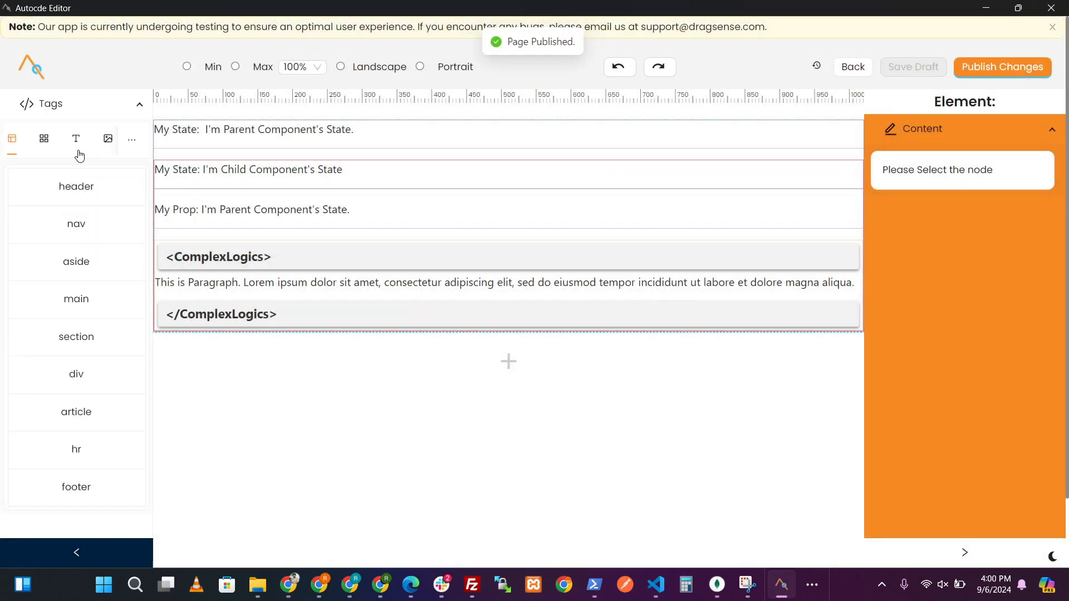
left_click(76, 140)
left_click_drag(96, 411, 377, 170)
left_click(225, 173)
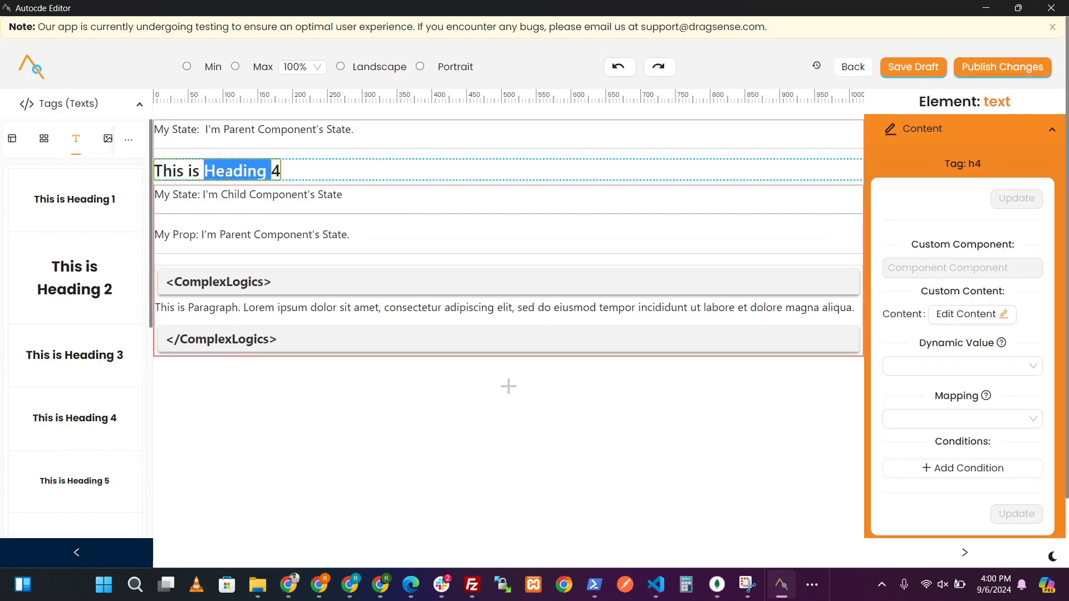
type("Ci")
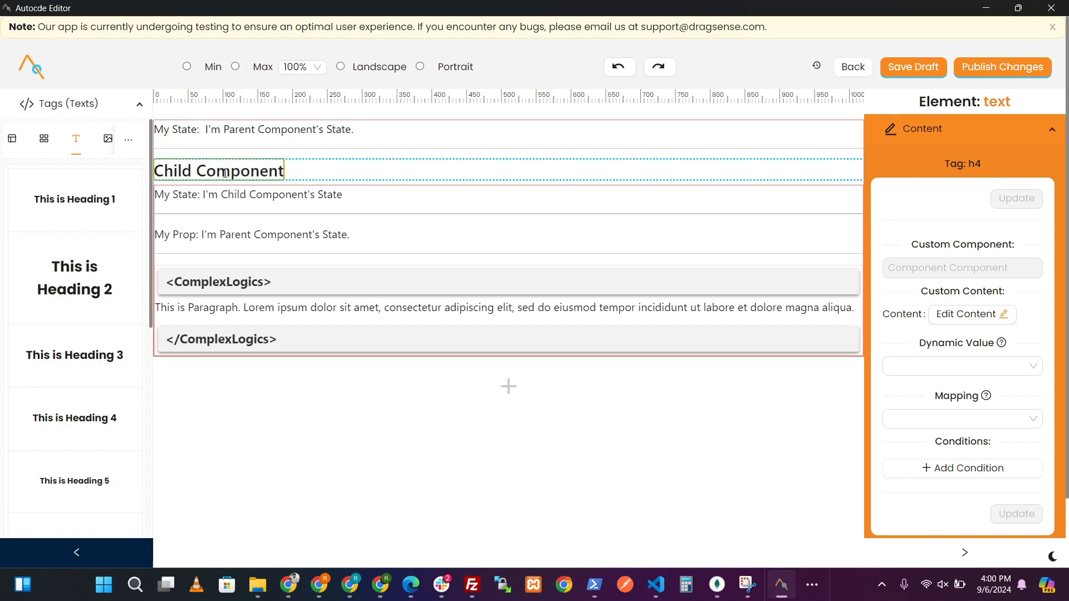
Center-align the "Child Component" heading through quick styling and publish the changes
left_click(1010, 198)
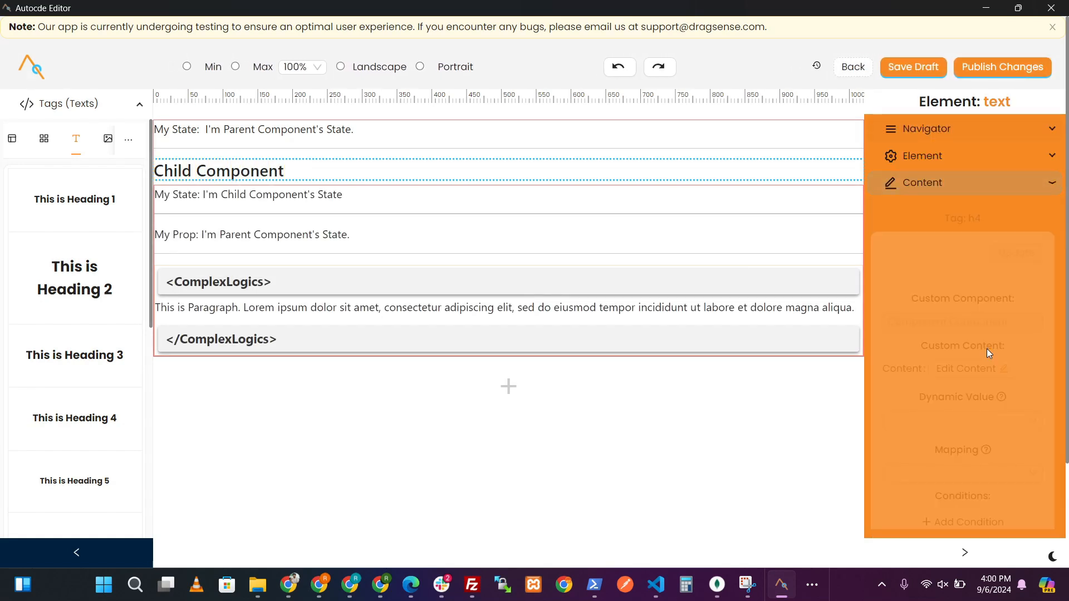
left_click(961, 321)
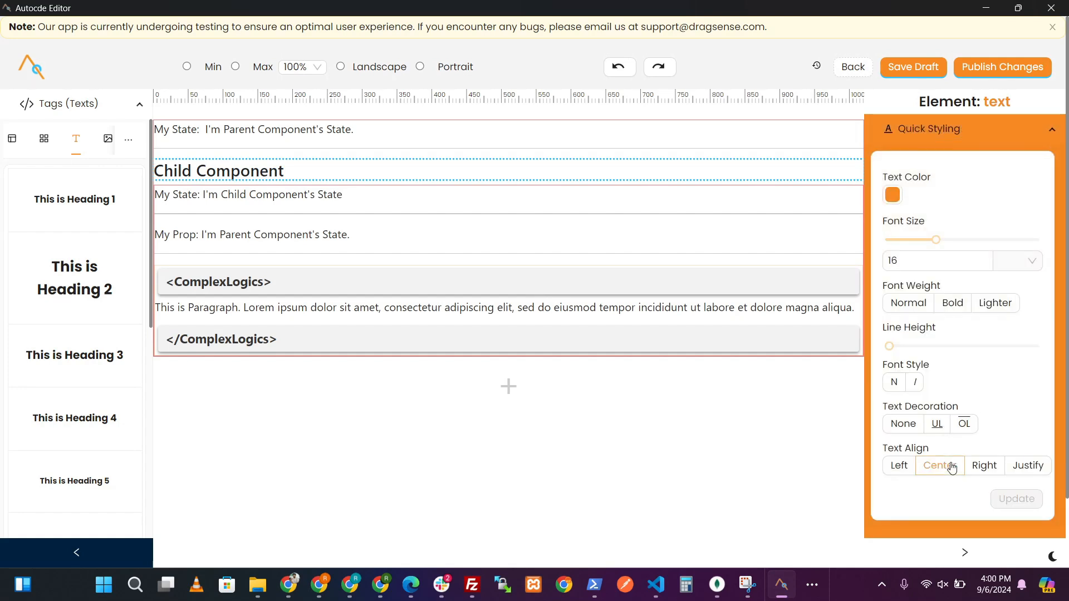
left_click(952, 467)
left_click(1030, 496)
left_click(1002, 67)
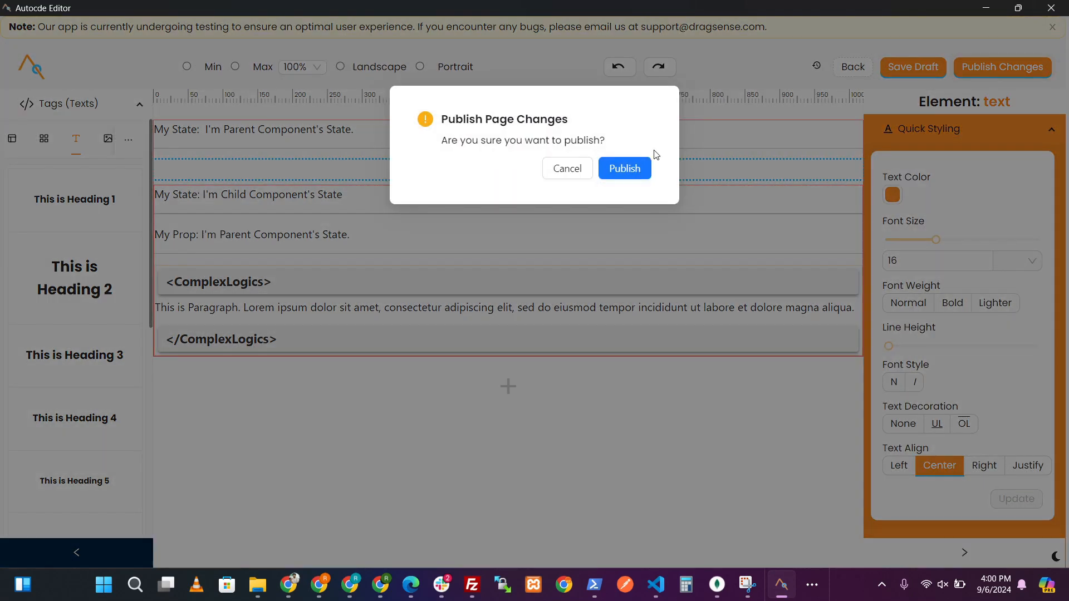
left_click(640, 167)
Open the Home page for editing
left_click(109, 108)
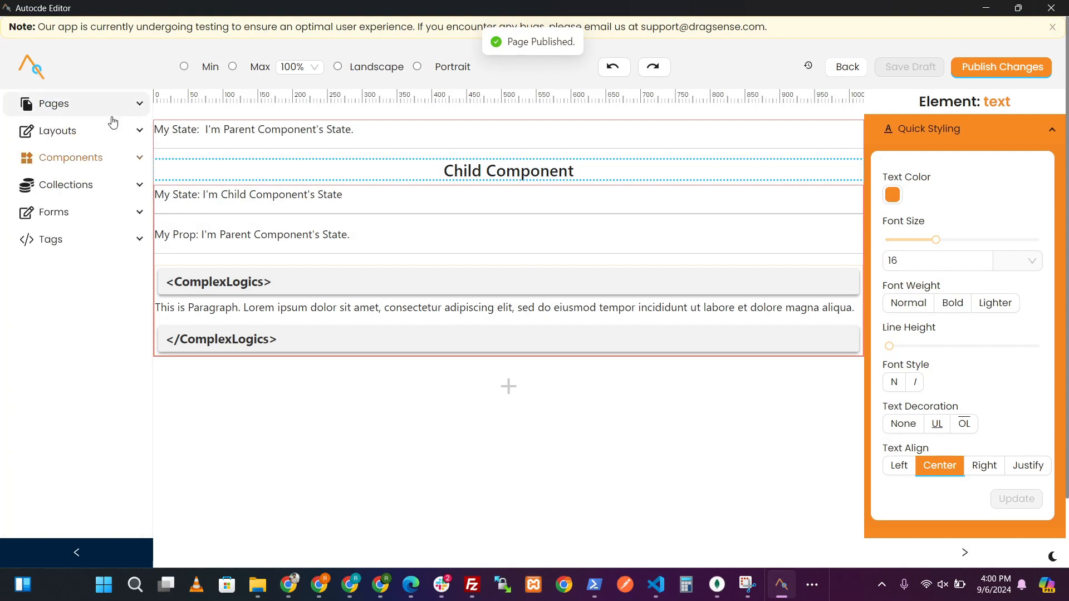
left_click(117, 106)
left_click(115, 144)
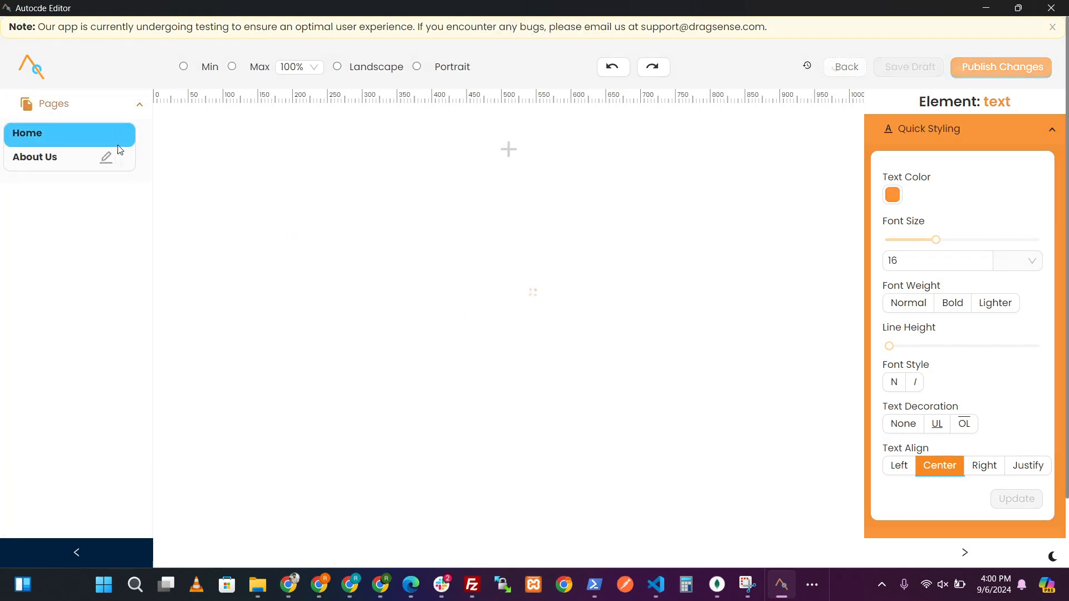
Insert the Parent Component into the empty Home page and publish the page
left_click(84, 104)
left_click(126, 163)
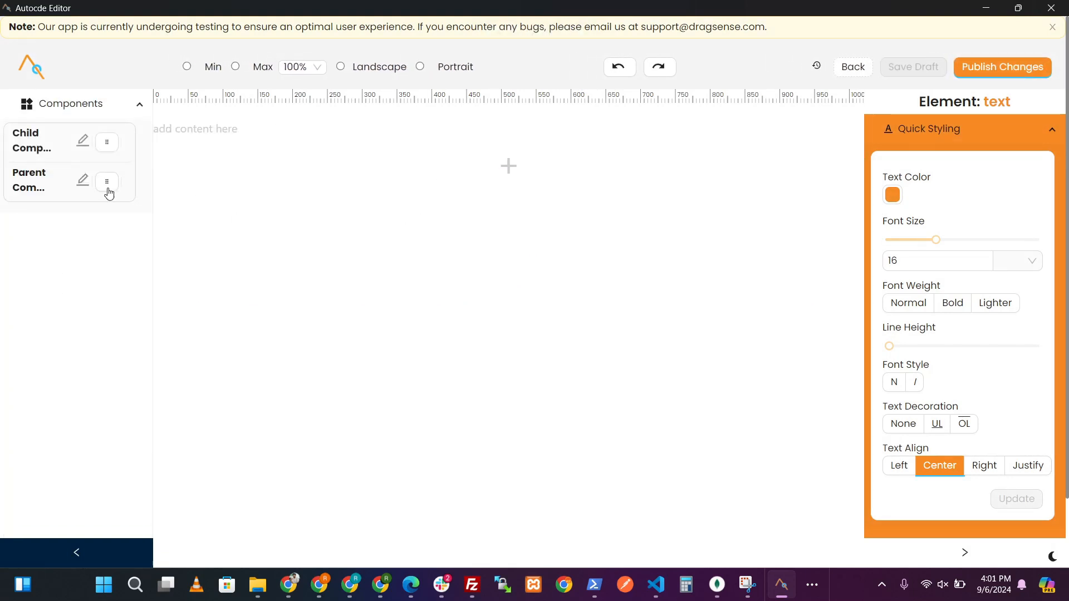
left_click_drag(94, 188, 312, 162)
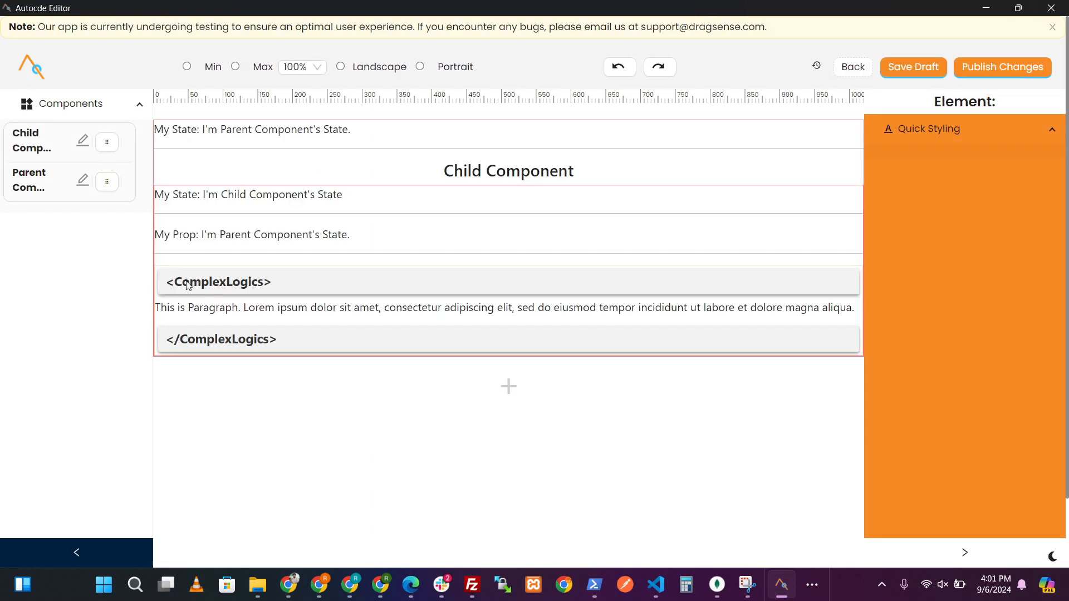
left_click(1004, 71)
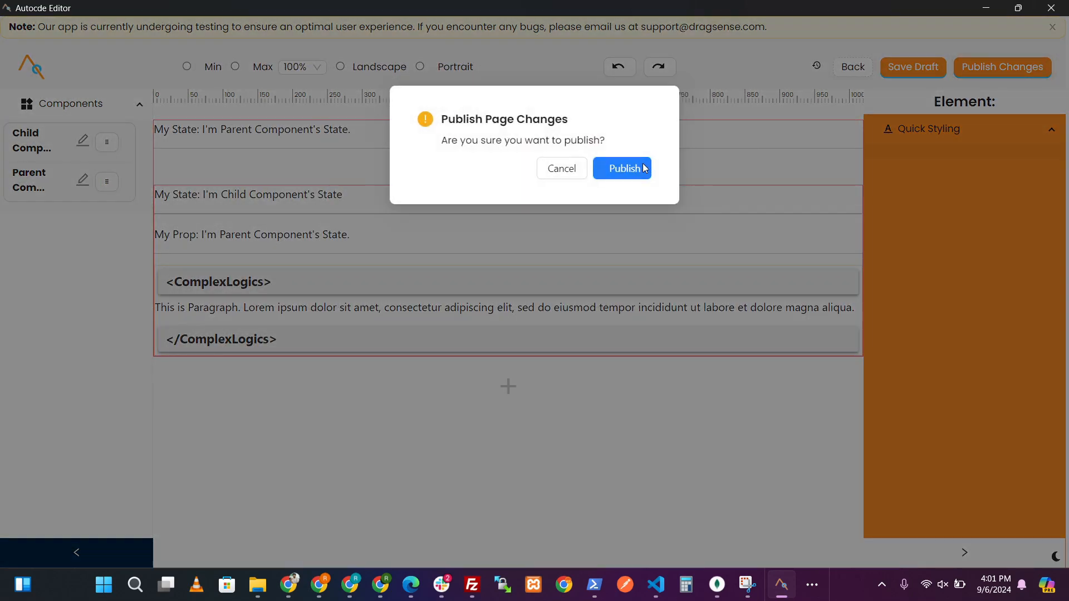
left_click(643, 168)
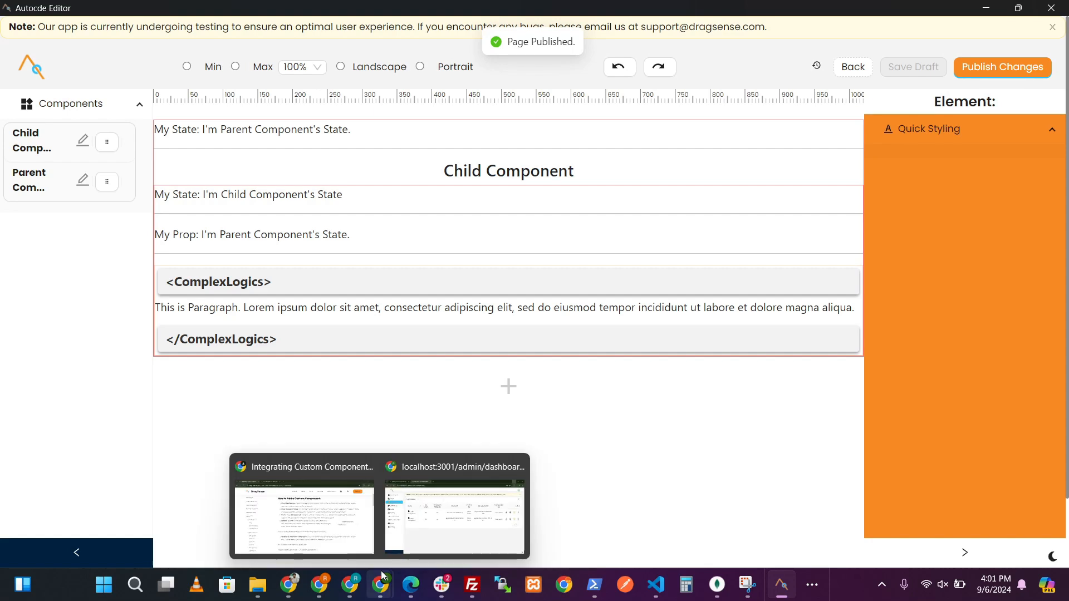
Switch to the website-node project in Visual Studio Code and review the webpack entry and the ComplexLogics component's signature and returned markup
mouse_move(656, 584)
left_click(460, 509)
left_click_drag(419, 359, 433, 146)
left_click(489, 44)
left_click_drag(386, 102, 514, 186)
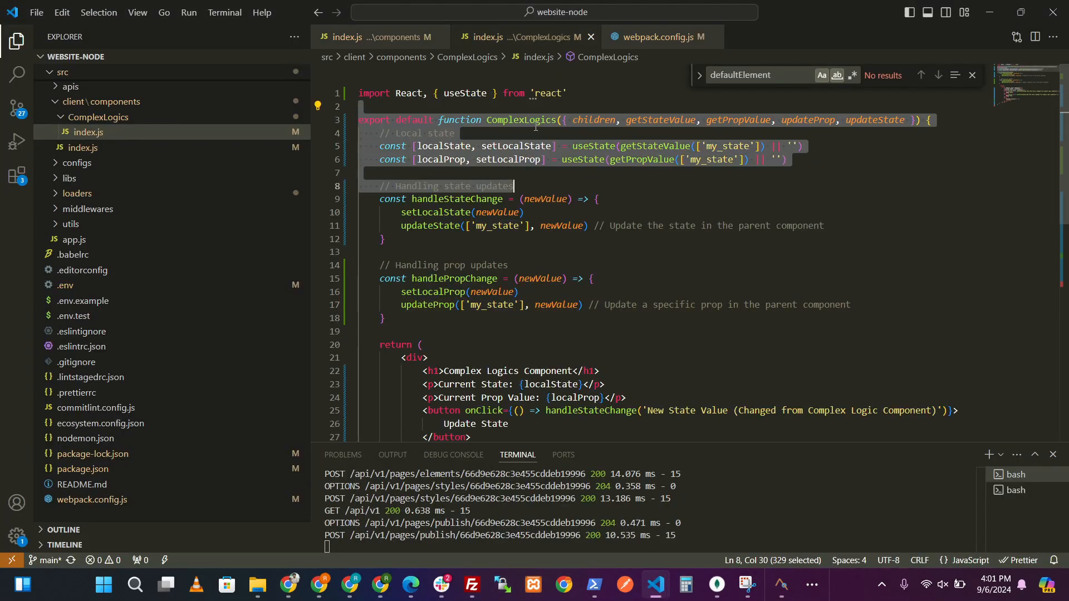
double_click(517, 121)
scroll(495, 156, "down", 2)
left_click_drag(419, 302, 573, 302)
left_click_drag(501, 302, 572, 315)
scroll(567, 340, "down", 2)
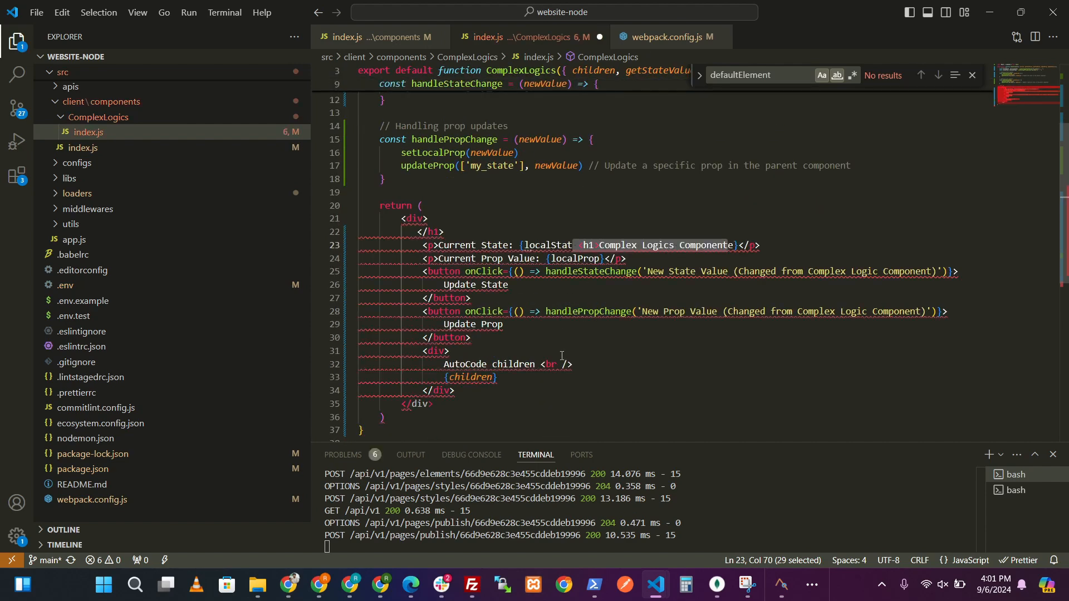
left_click_drag(574, 365, 460, 367)
left_click(501, 404)
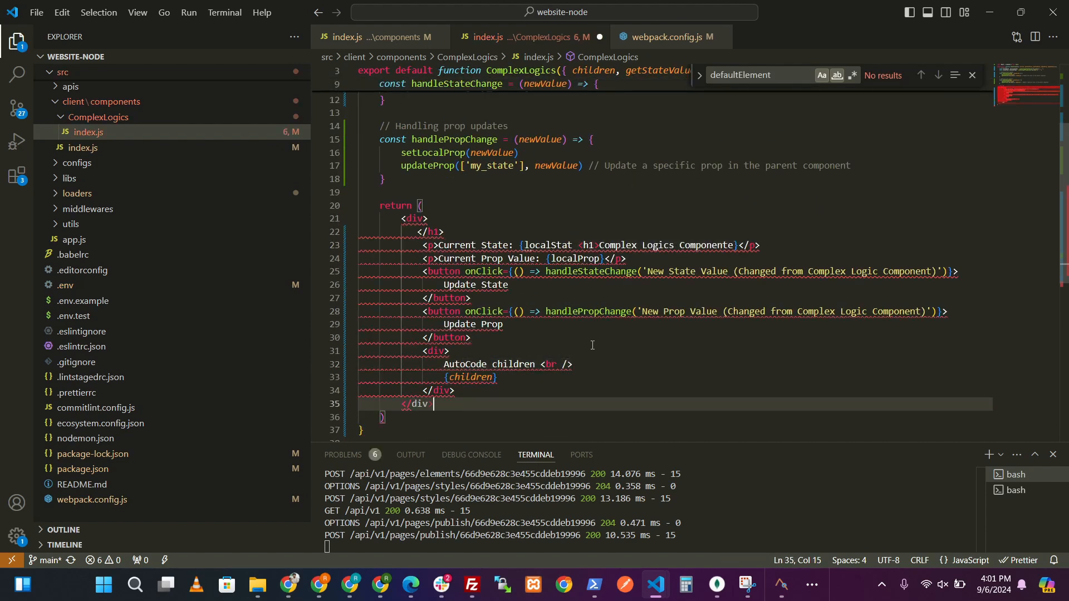
key("ctrl+z")
key("ctrl+z")
Examine how ComplexLogics initializes its local state and prop with getStateValue and getPropValue for 'my_state'
scroll(648, 281, "up", 4)
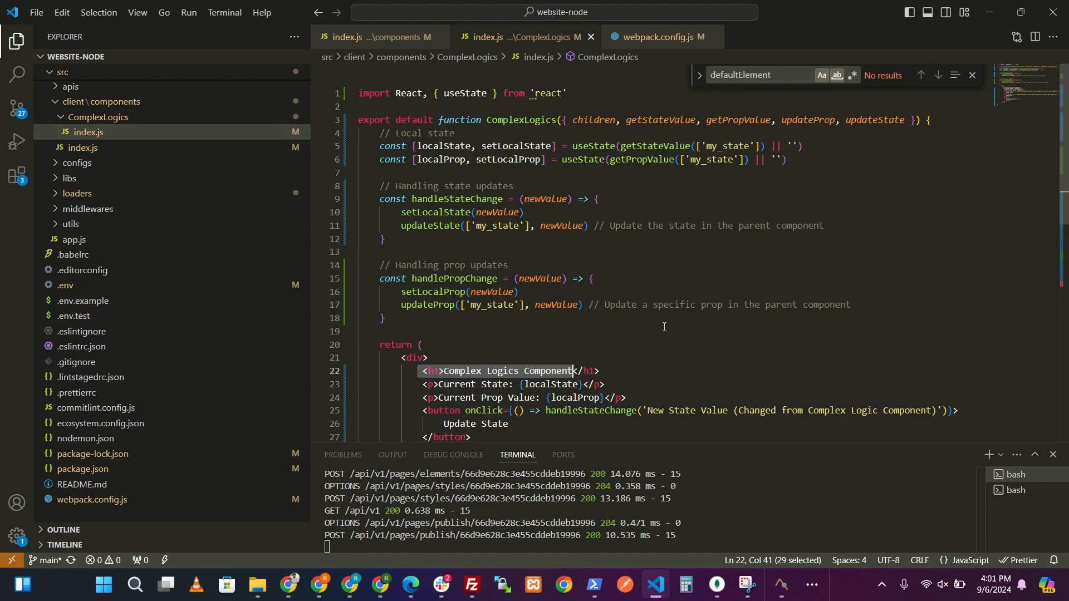
double_click(730, 147)
double_click(717, 159)
double_click(662, 146)
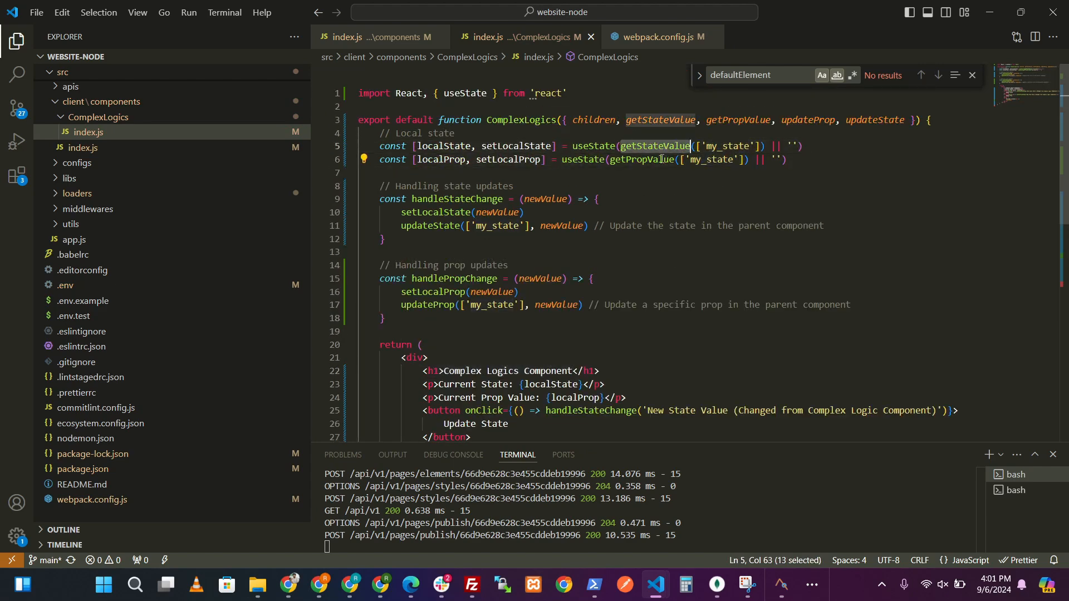
double_click(652, 160)
left_click(715, 127)
Switch to the custom components documentation in Chrome and read the AppClient import and autocodeClient call examples
mouse_move(380, 584)
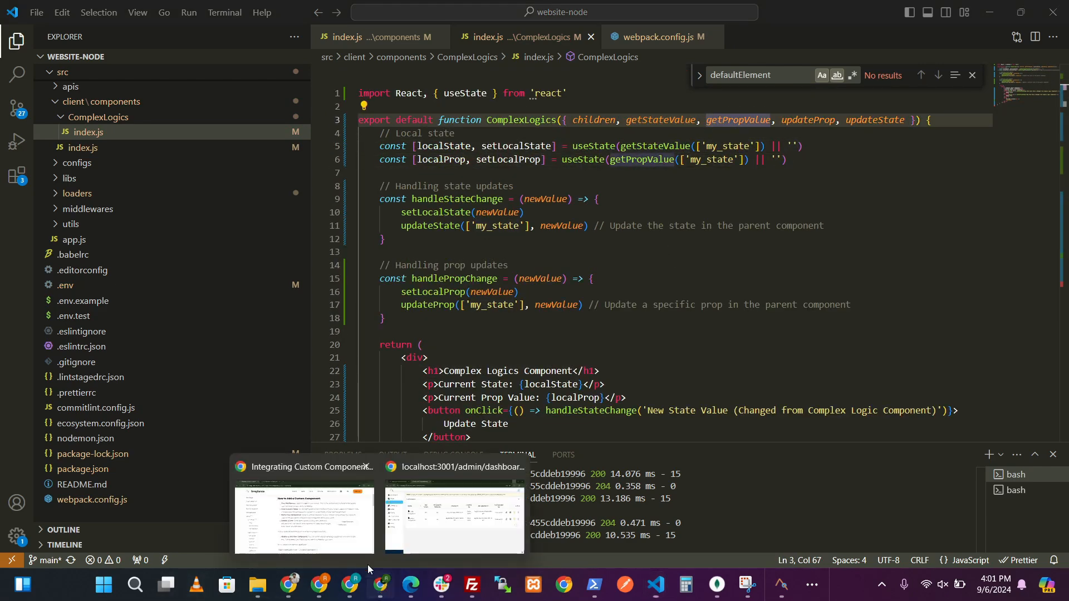
left_click(300, 517)
scroll(508, 329, "down", 5)
scroll(508, 329, "up", 1)
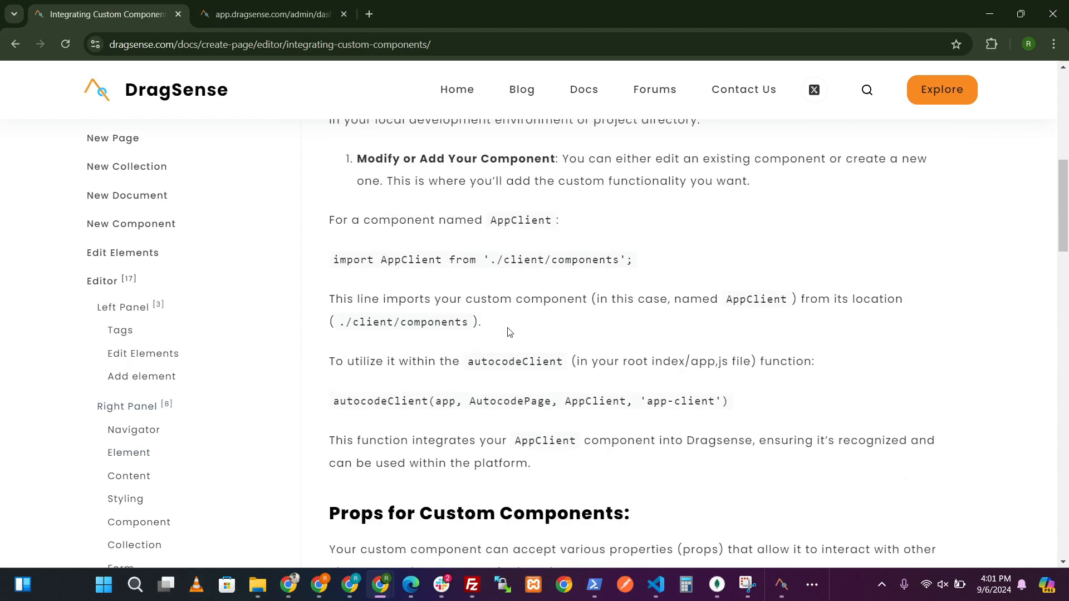
left_click_drag(630, 262, 358, 257)
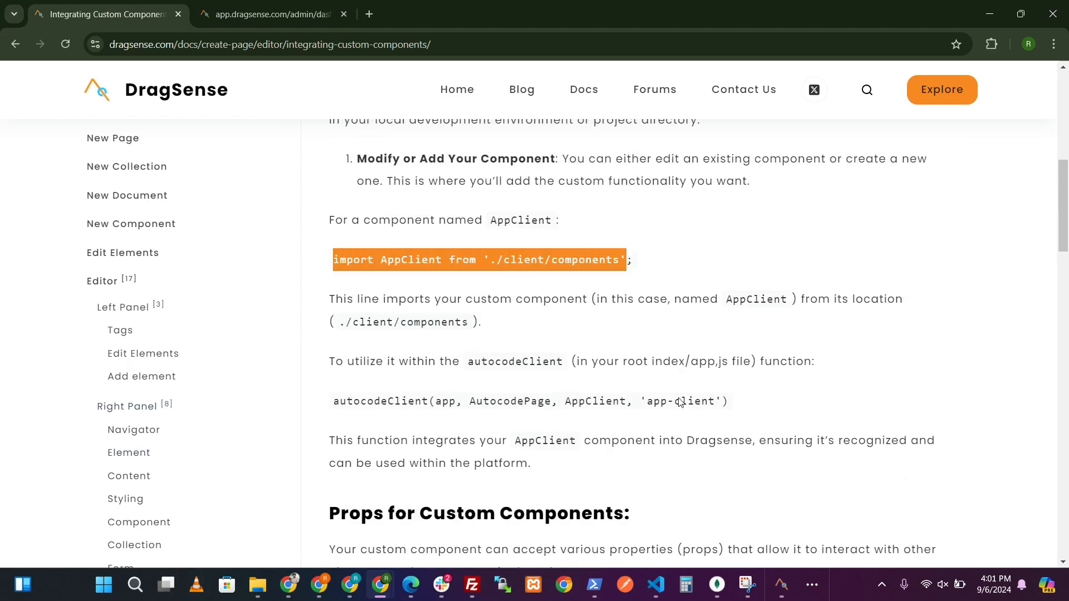
left_click_drag(730, 402, 409, 404)
Return to the website-node project and open app.js to examine the AppClient import and the autocodeClient call
mouse_move(656, 584)
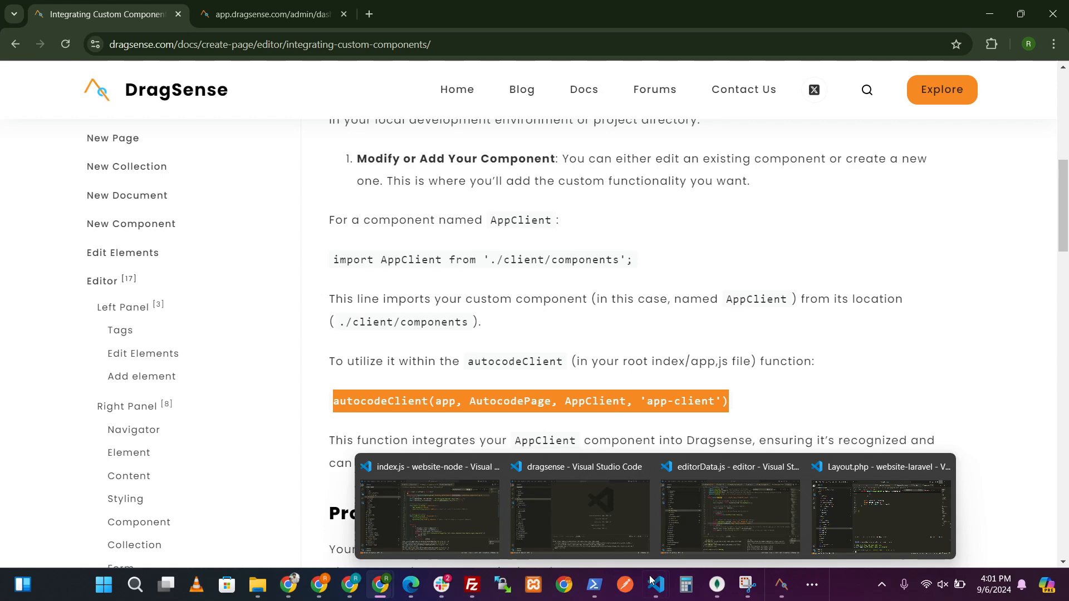
left_click(406, 486)
scroll(84, 212, "down", 1)
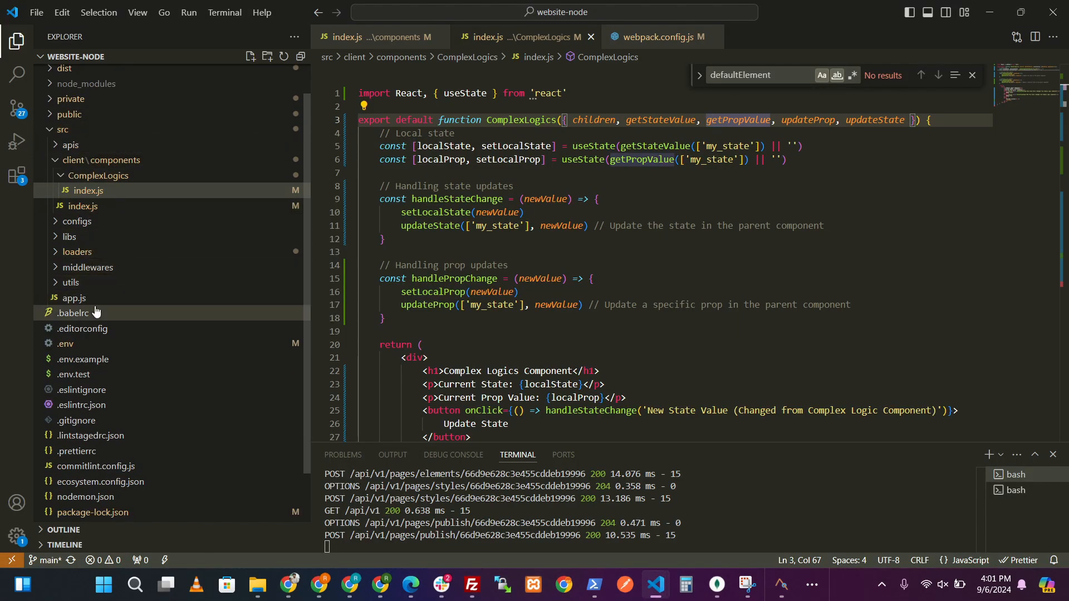
left_click(74, 298)
scroll(552, 298, "up", 8)
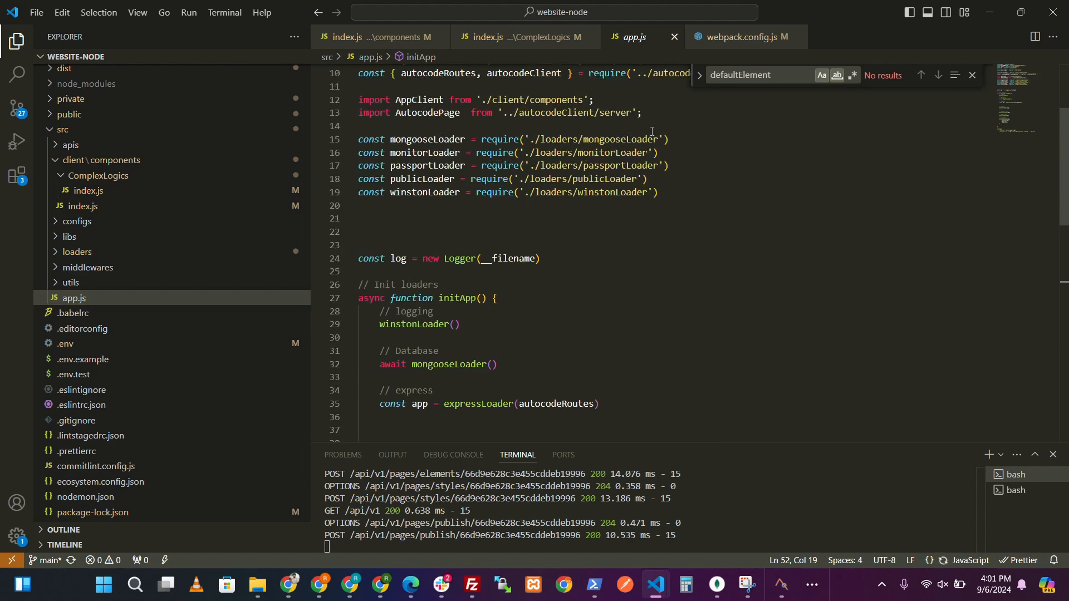
left_click_drag(595, 100, 444, 100)
left_click_drag(373, 100, 358, 101)
scroll(542, 282, "down", 7)
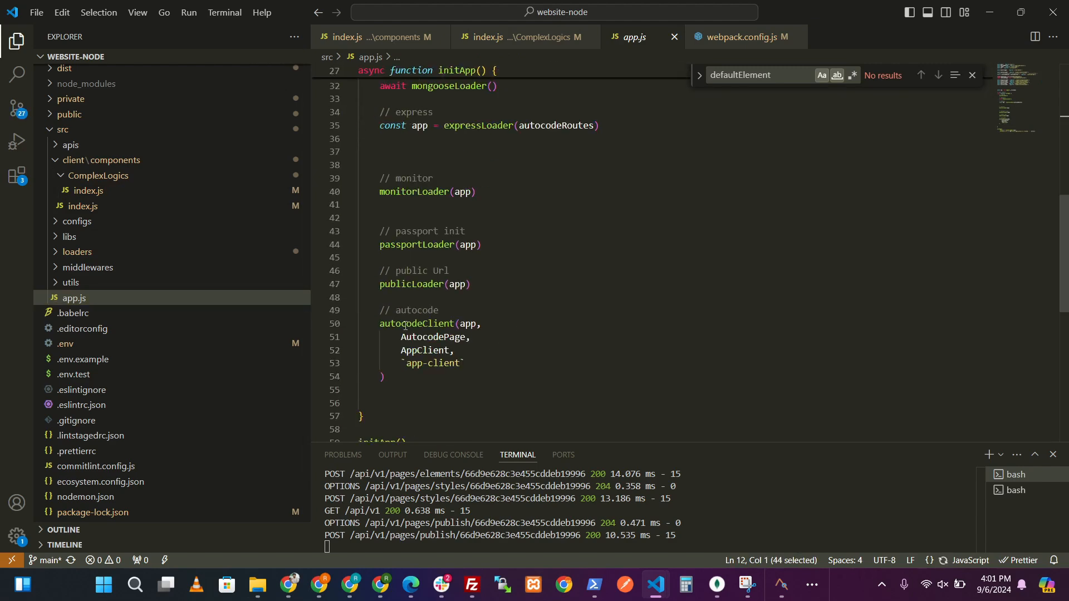
Add the comment "// Custom Components" after the AppClient argument of autocodeClient in app.js and save the file
left_click_drag(475, 357, 391, 348)
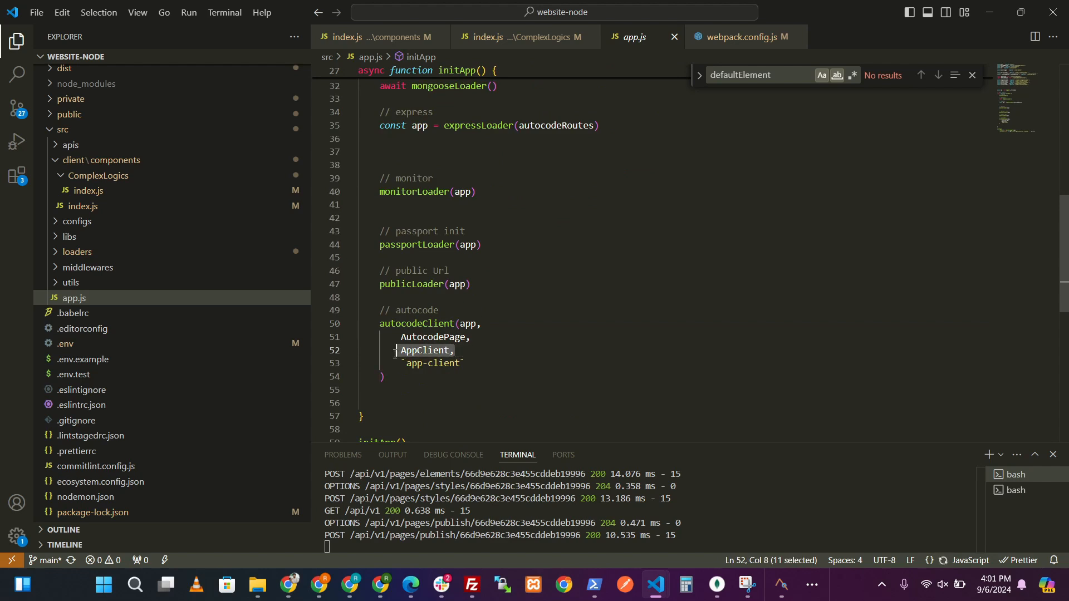
left_click(561, 356)
type("// Custom Components")
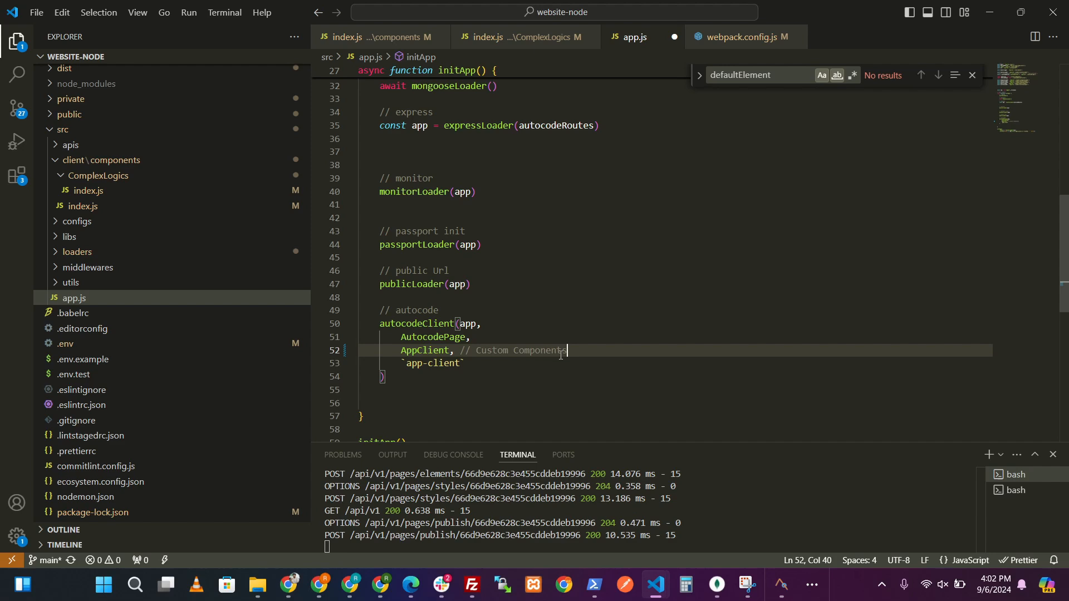
key("ctrl+s")
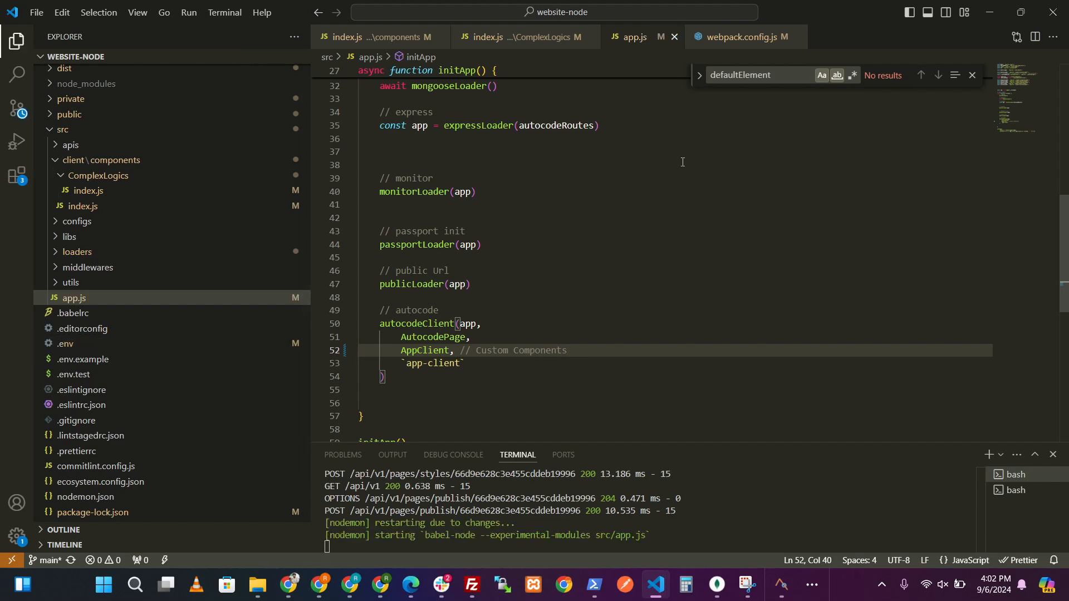
Bring up the second bash terminal and review the output, externals and optimization settings in webpack.config.js
key("ctrl+Tab")
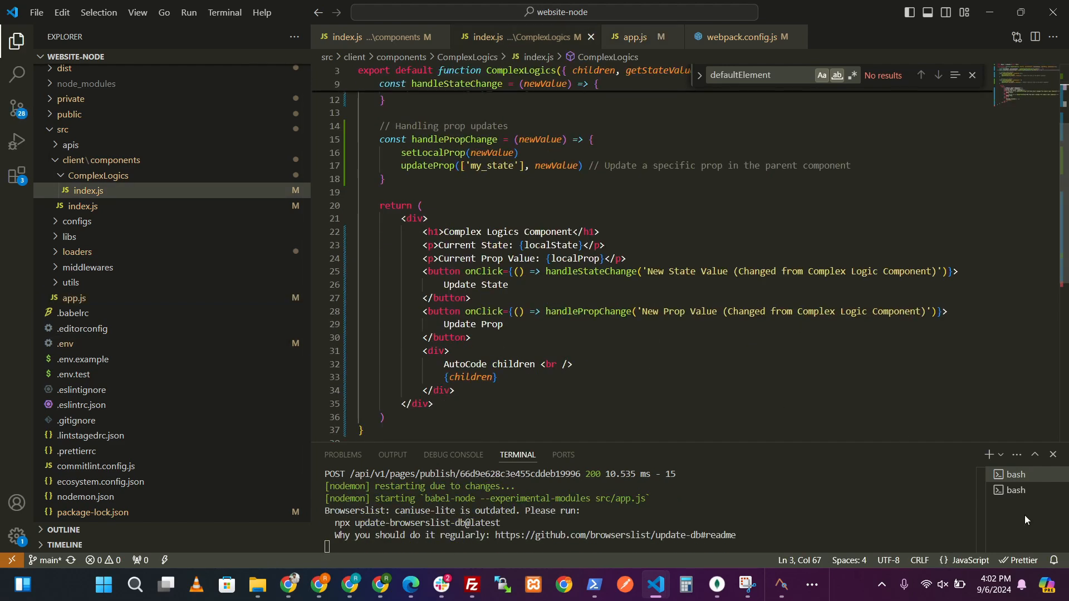
left_click(1016, 490)
left_click(740, 37)
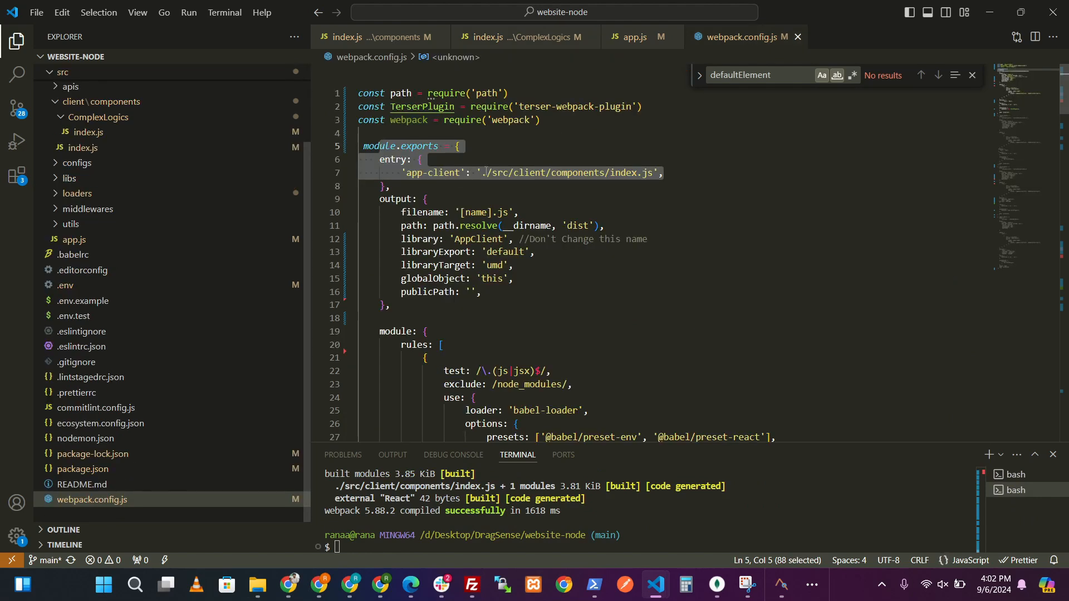
left_click(601, 238)
scroll(574, 369, "down", 5)
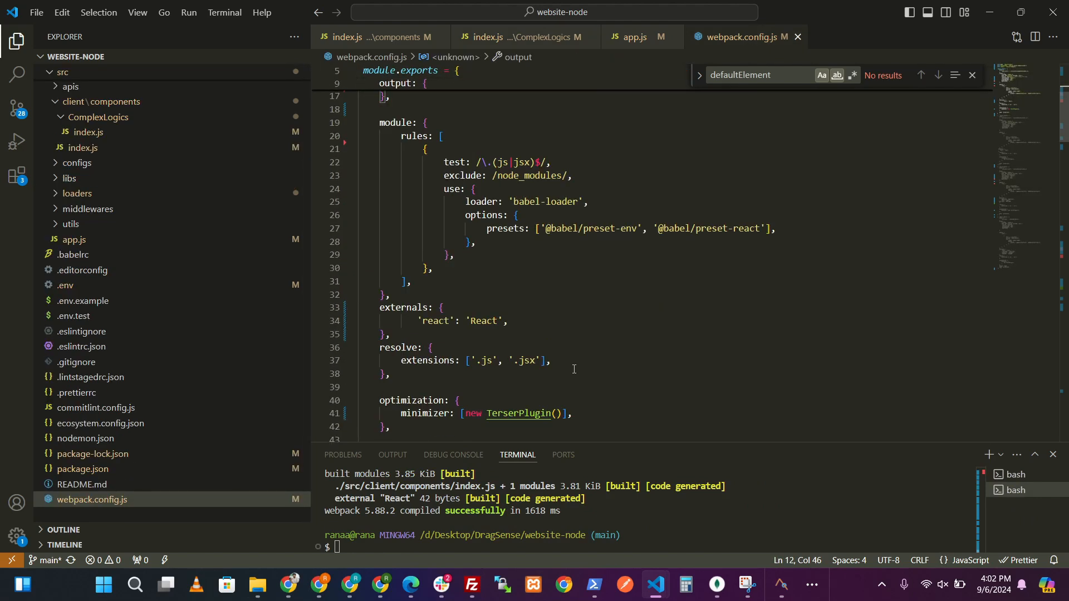
scroll(574, 369, "up", 5)
Build the custom components by running "npm run build" in the second bash terminal
left_click(688, 514)
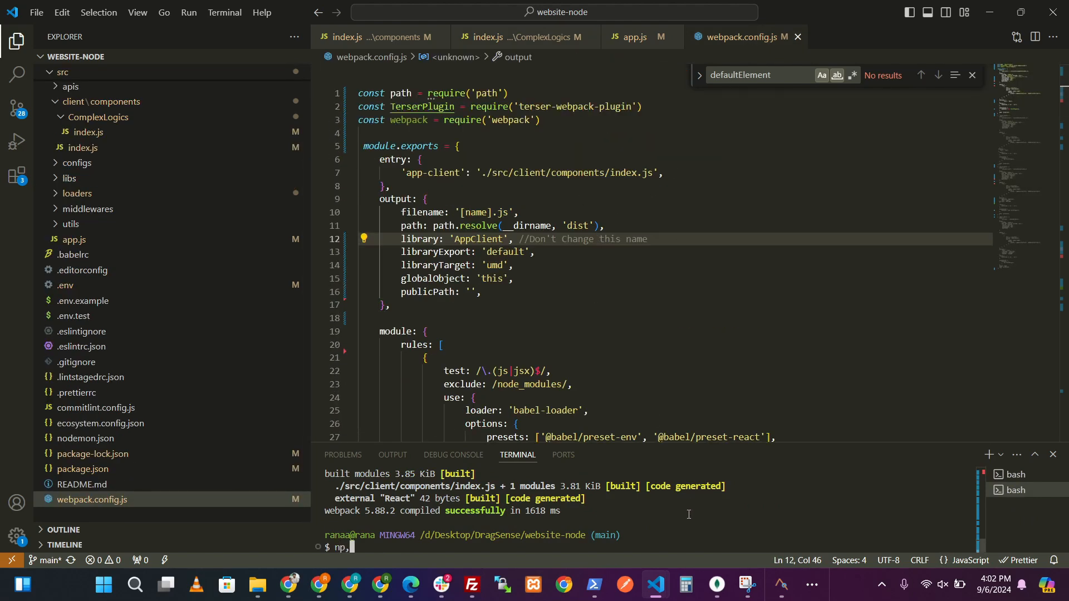
type("npm run build")
key("Return")
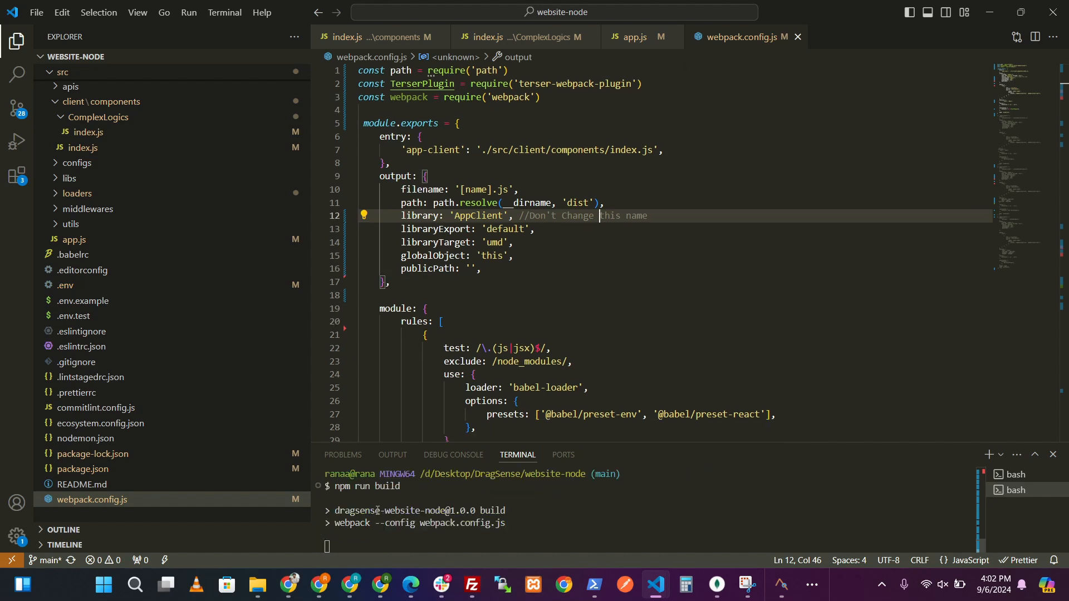
Switch to the documentation in Chrome and read the custom component props, state and prop functions, and the name-based switch case
mouse_move(380, 585)
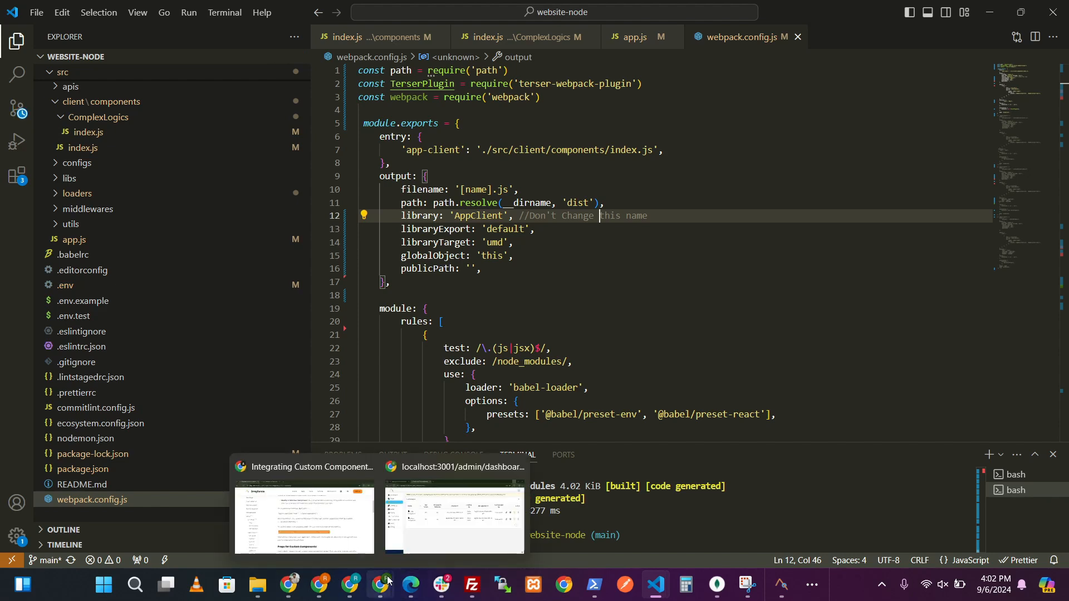
left_click(352, 533)
scroll(432, 300, "down", 6)
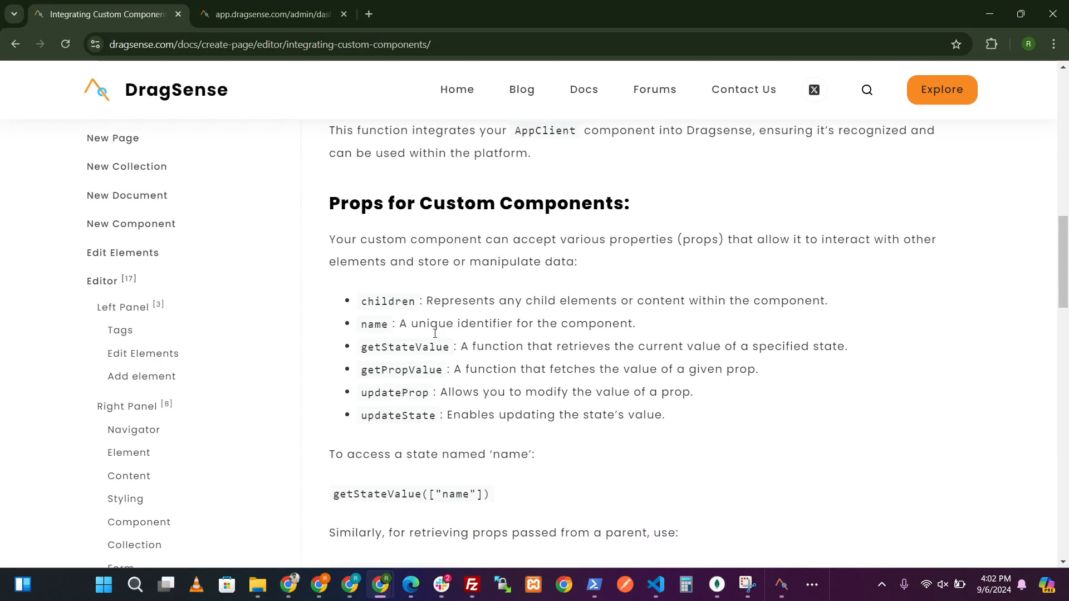
left_click_drag(363, 192, 496, 306)
left_click(547, 401)
scroll(385, 301, "down", 2)
scroll(385, 301, "down", 10)
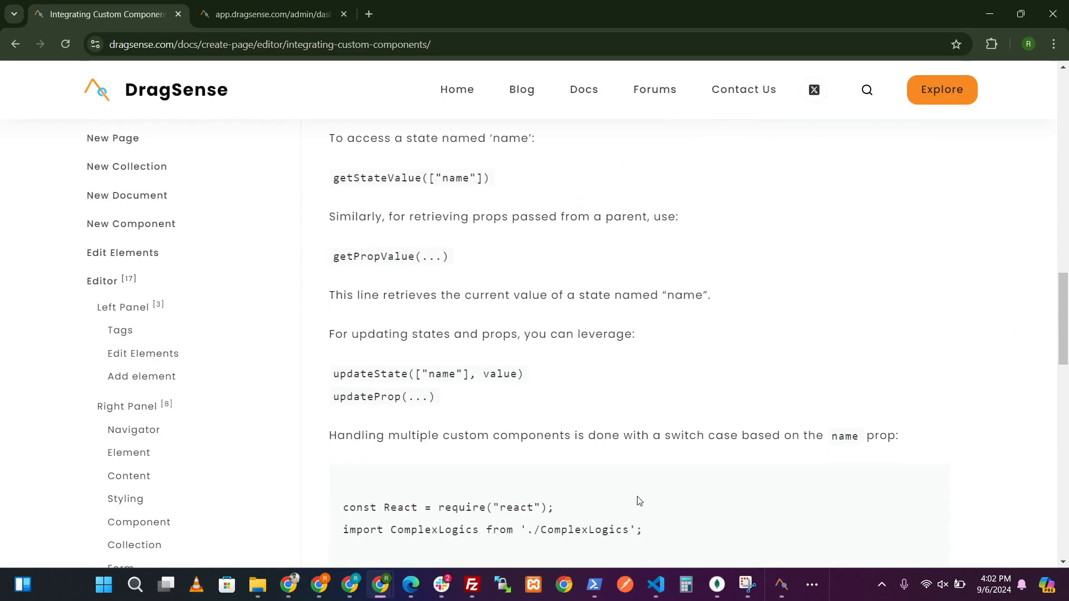
scroll(689, 397, "down", 4)
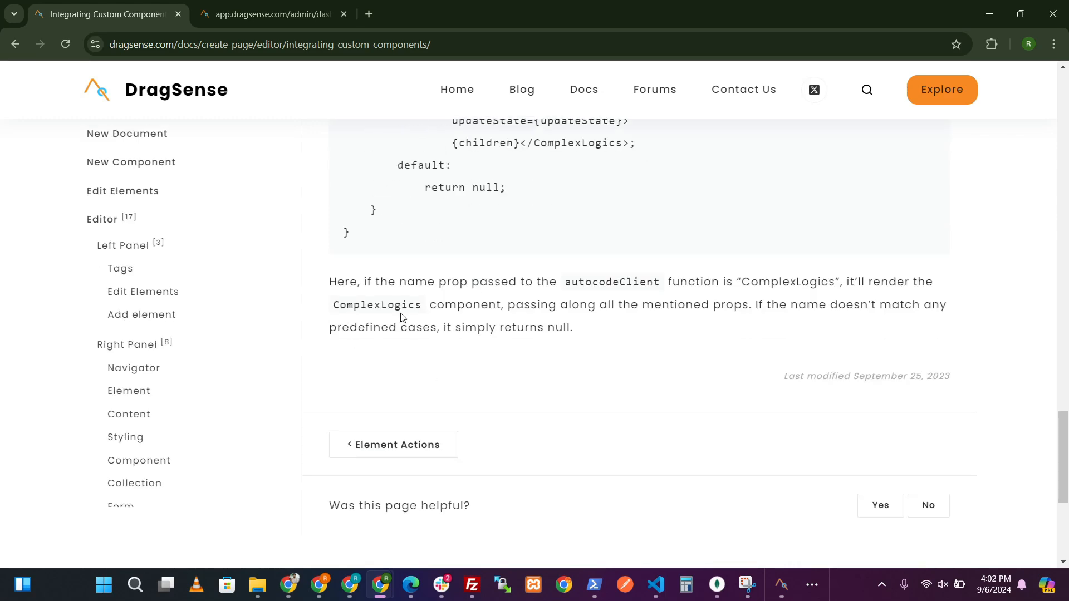
scroll(602, 328, "up", 12)
Open the demo website at localhost:3000 in a new browser tab
left_click(368, 14)
type("lo")
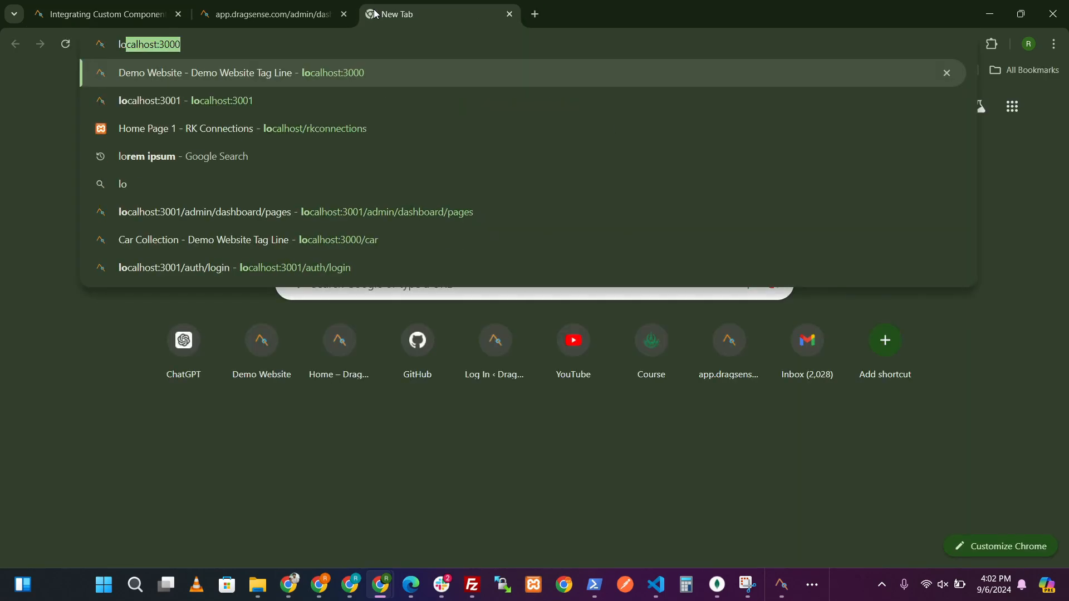
key("Return")
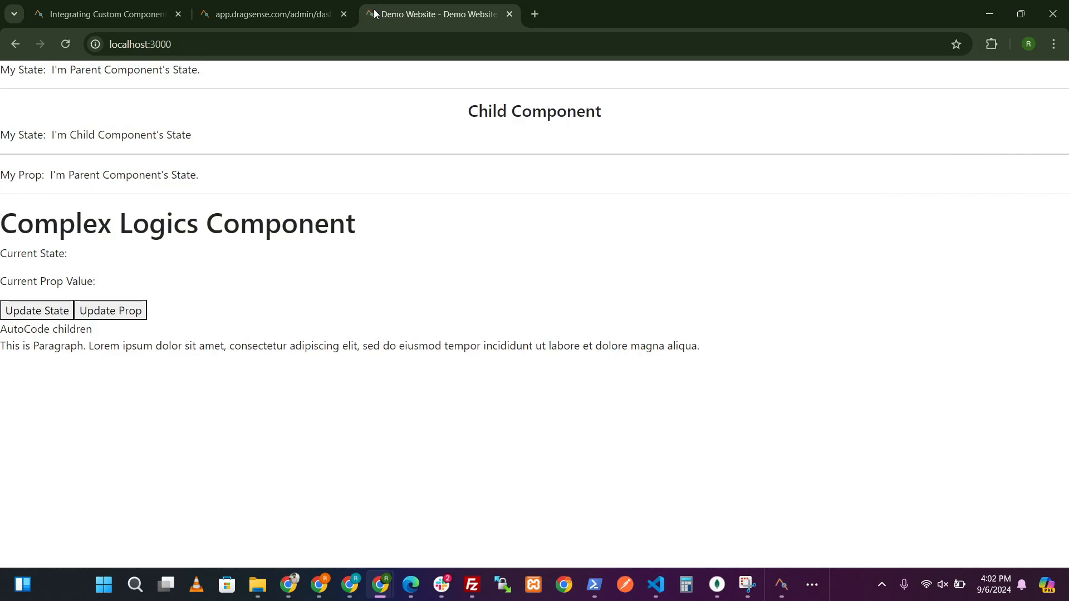
Examine the parent state, child state, child prop and AutoCode children paragraph on the published demo page
left_click_drag(217, 86, 55, 71)
left_click_drag(432, 120, 595, 112)
left_click_drag(466, 135, 51, 134)
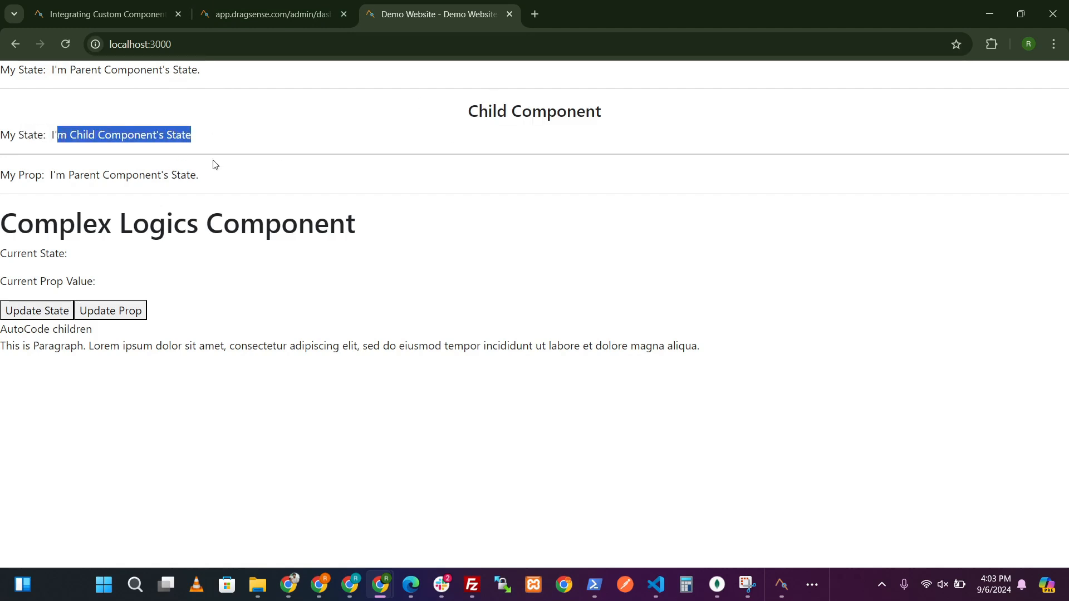
left_click_drag(213, 166, 2, 170)
double_click(30, 175)
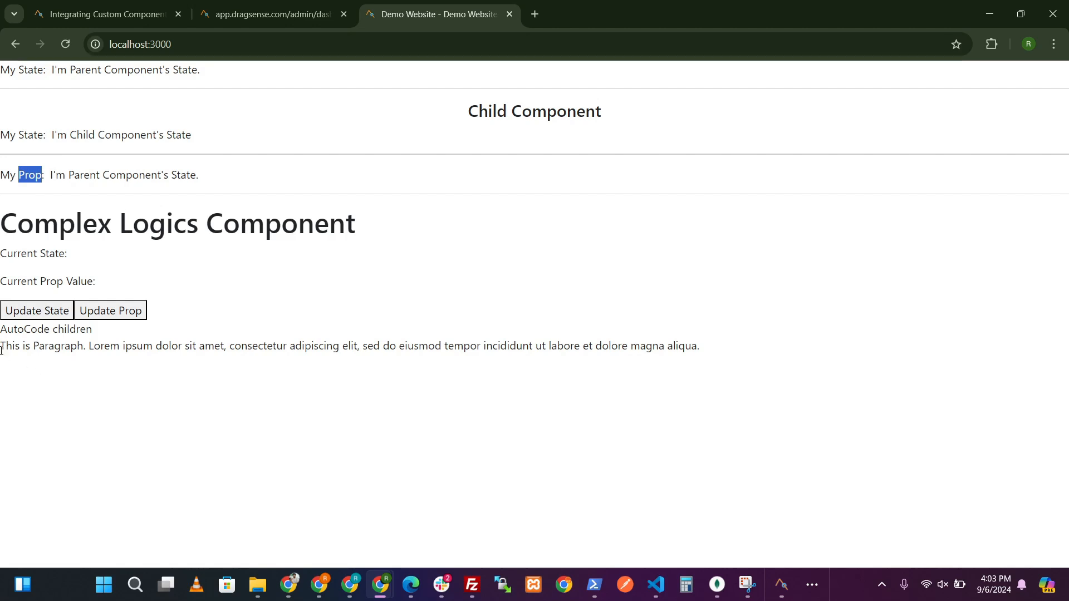
left_click_drag(3, 362, 732, 365)
left_click_drag(96, 330, 2, 330)
Reload the demo page, update the prop from the Complex Logics Component, and check the parent's state and the child's prop
left_click(66, 44)
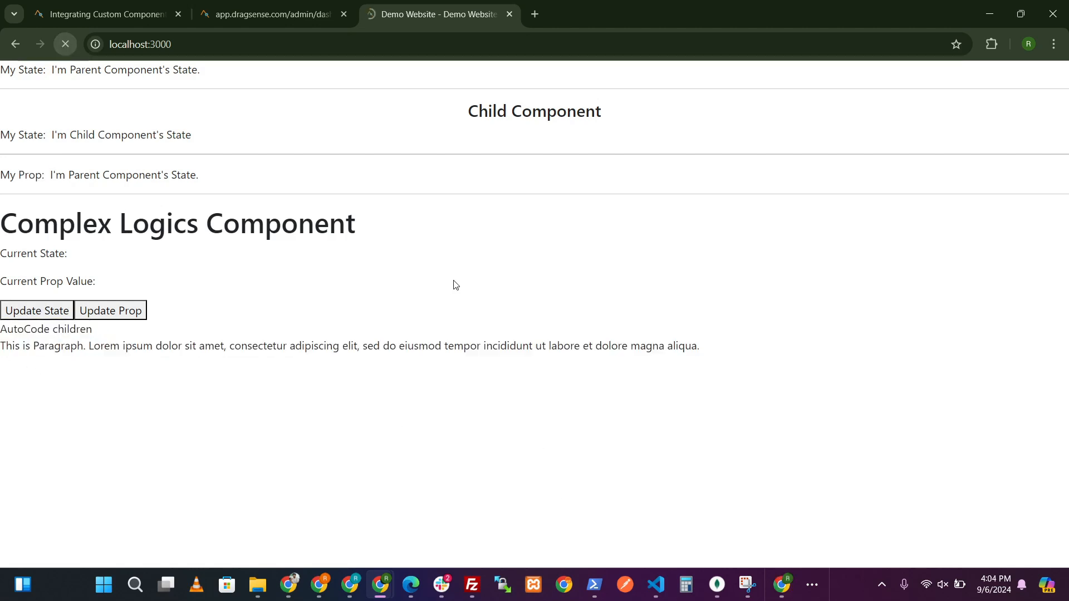
left_click(142, 311)
left_click_drag(67, 73, 239, 71)
double_click(313, 71)
double_click(278, 72)
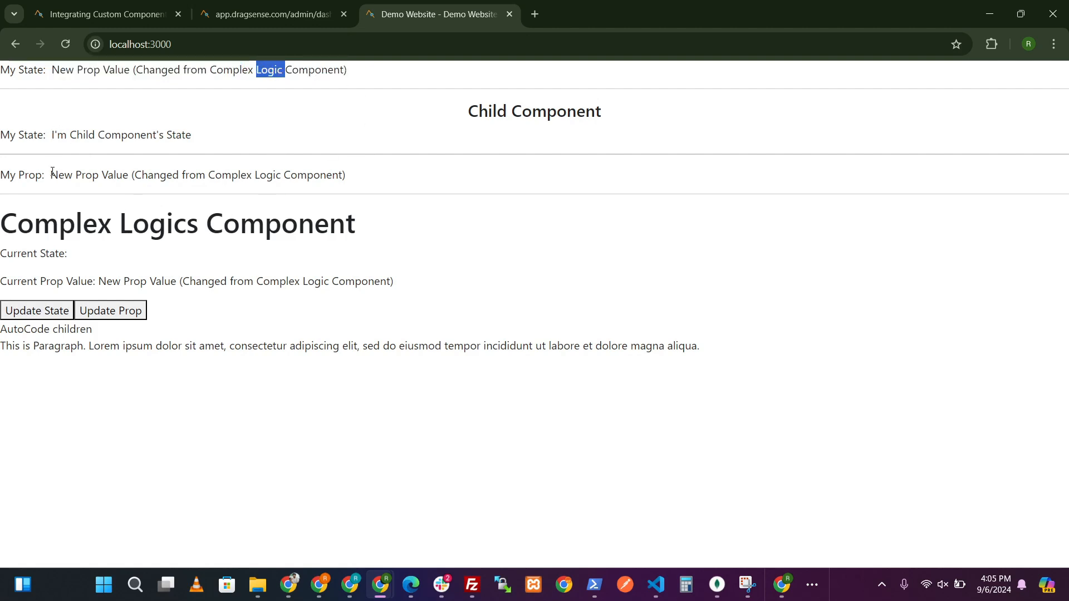
left_click_drag(52, 172, 335, 187)
left_click(334, 188)
Update the state from the Complex Logics Component and check its current state against the Child Component's state
left_click(42, 310)
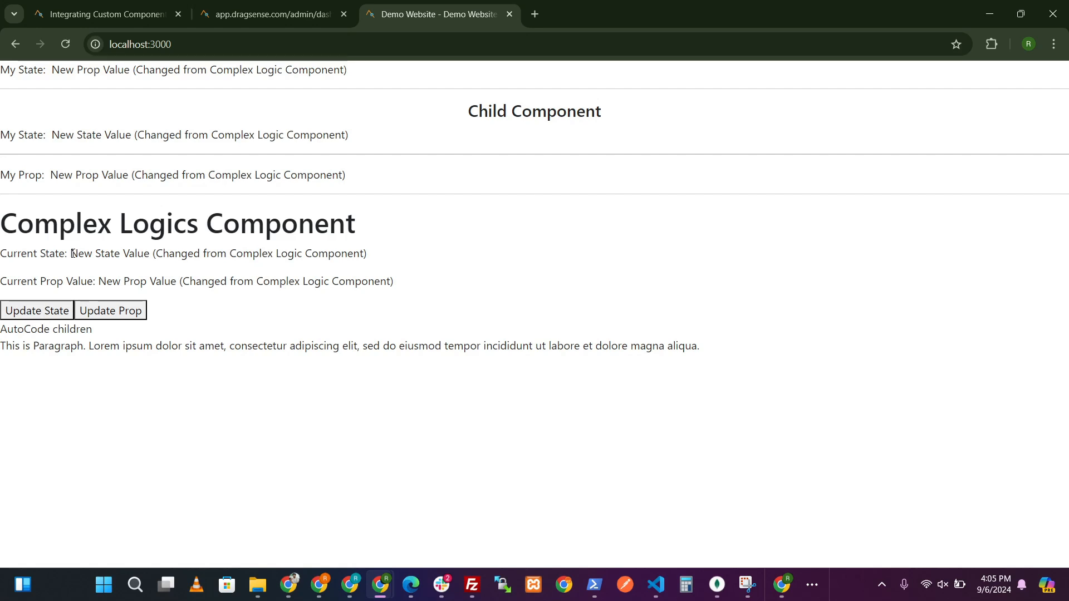
left_click_drag(71, 253, 370, 251)
left_click(369, 252)
left_click_drag(52, 135, 346, 135)
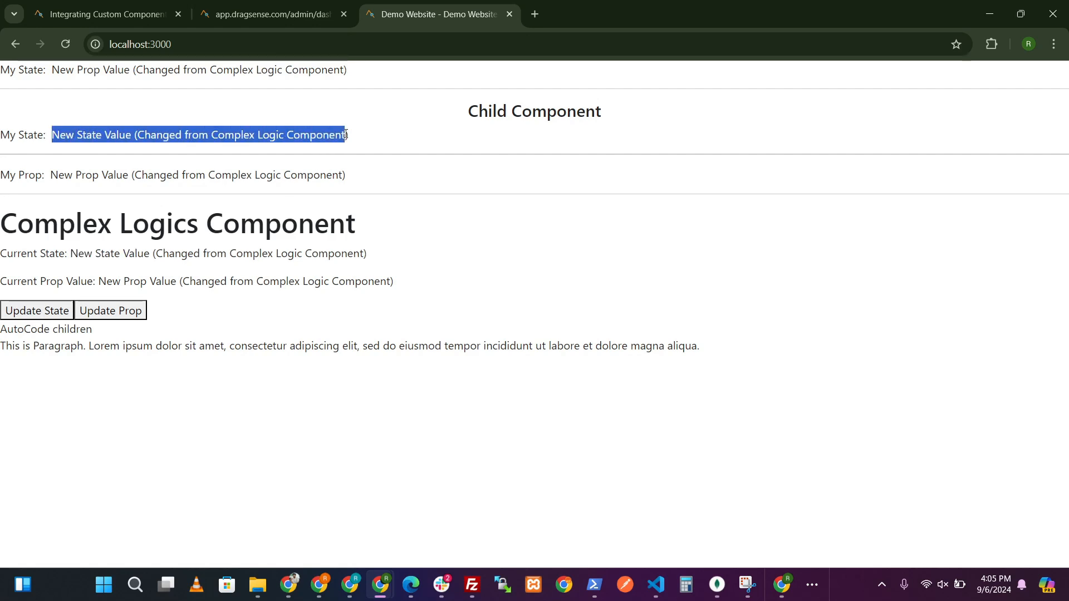
left_click(381, 223)
left_click_drag(362, 179, 3, 67)
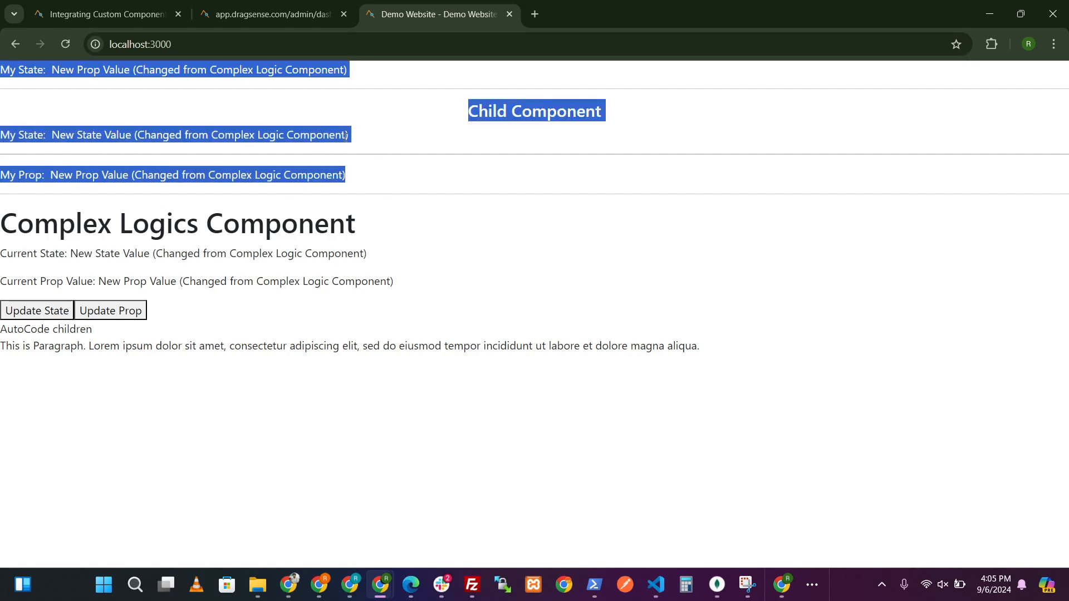
left_click(361, 139)
Switch back to the Autocode Editor window with the Home page
left_click(809, 582)
left_click(858, 543)
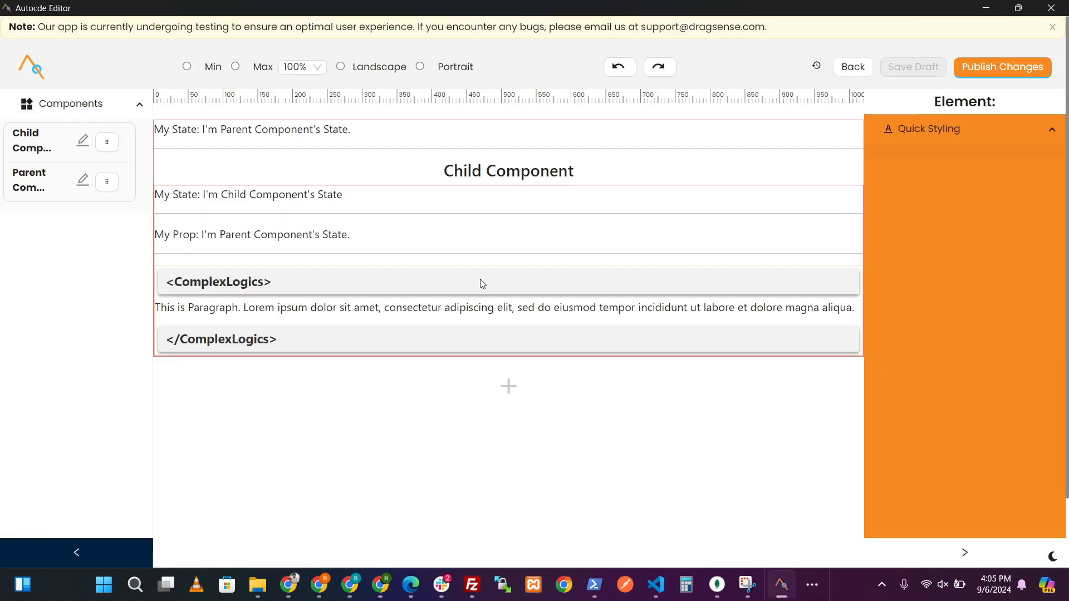